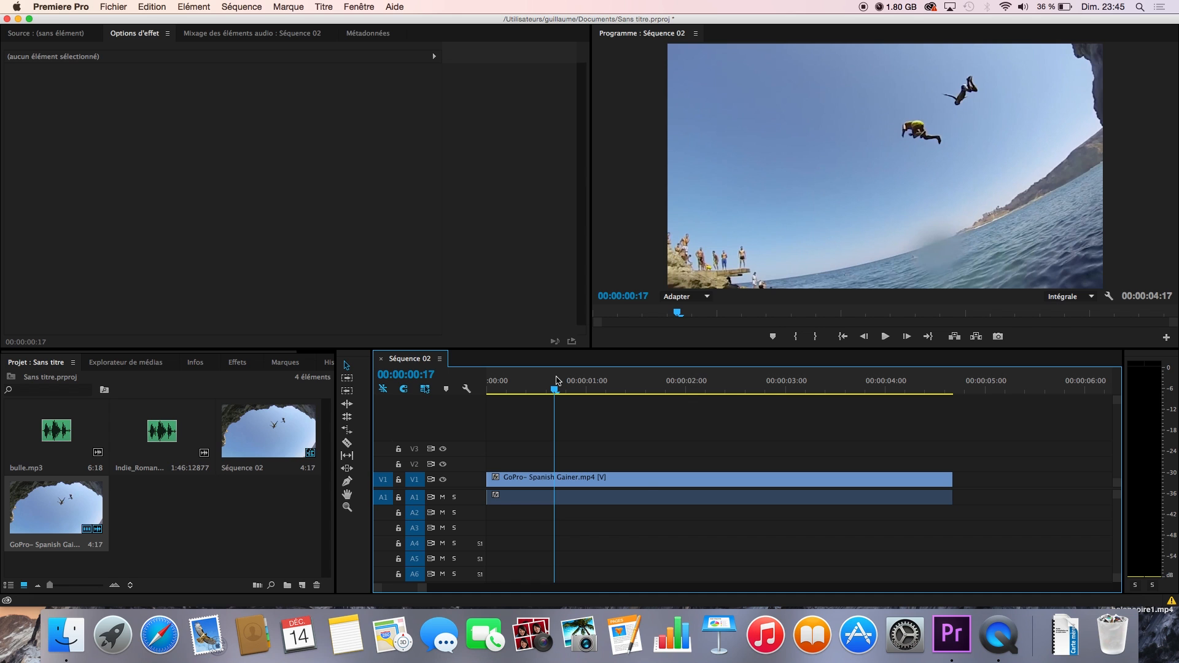
# - Mute the system sound, preview the dive footage from 00:00:00:17, and return the playhead to 00:00:01:09
pyautogui.press('XF86AudioMute')
pyautogui.press('space')
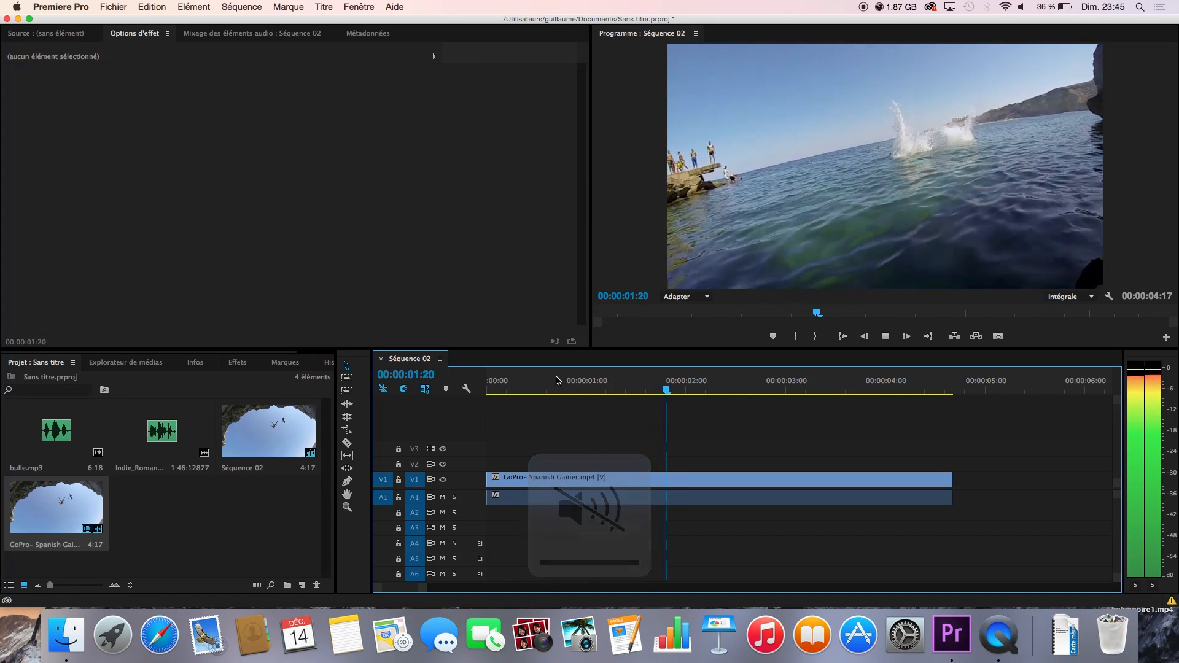
pyautogui.press('space')
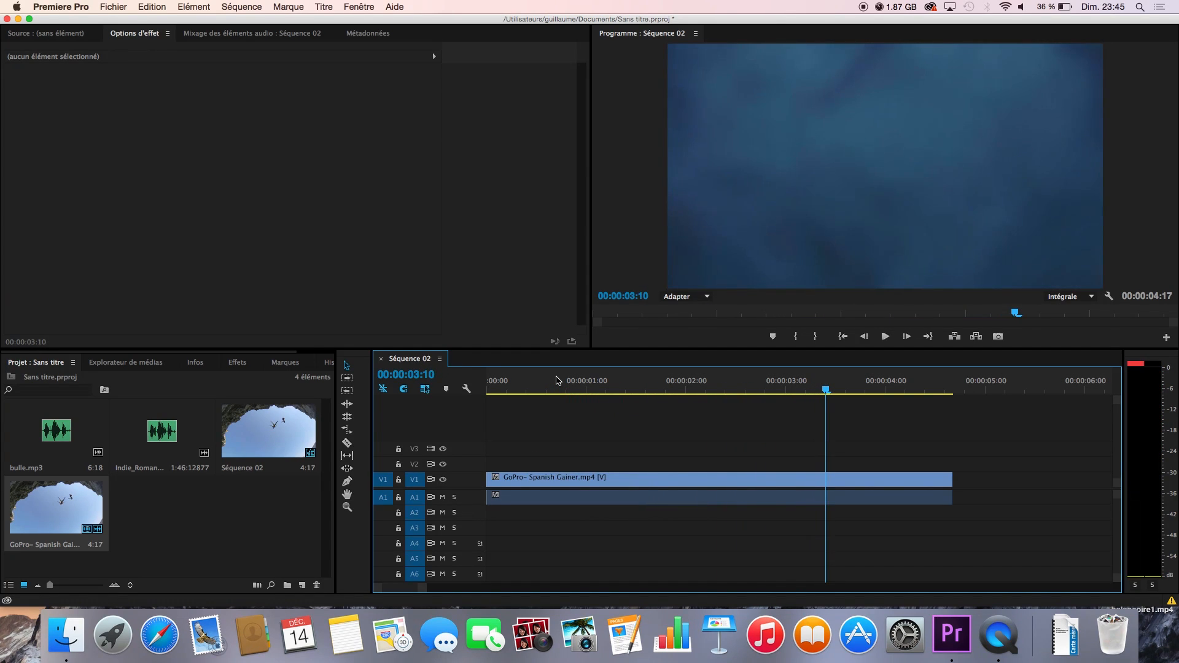
pyautogui.click(623, 390)
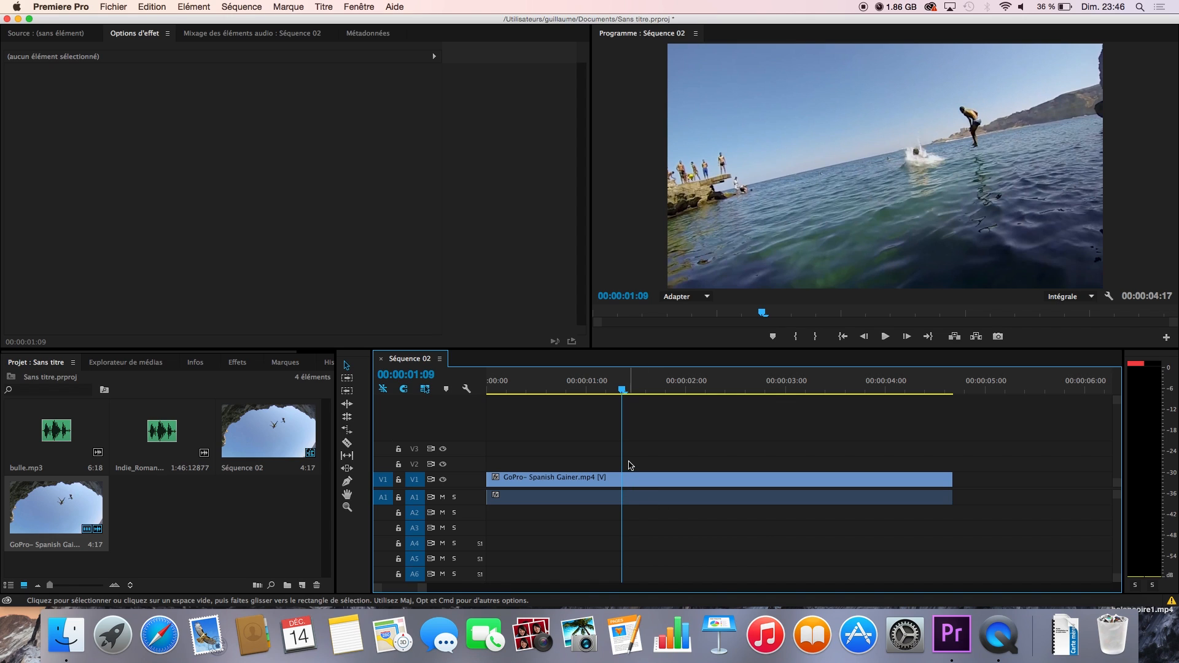
# - Replace the GoPro clip's original audio with Indie_Romance.mp3 on track A1, starting at the beginning of the sequence
pyautogui.click(605, 500)
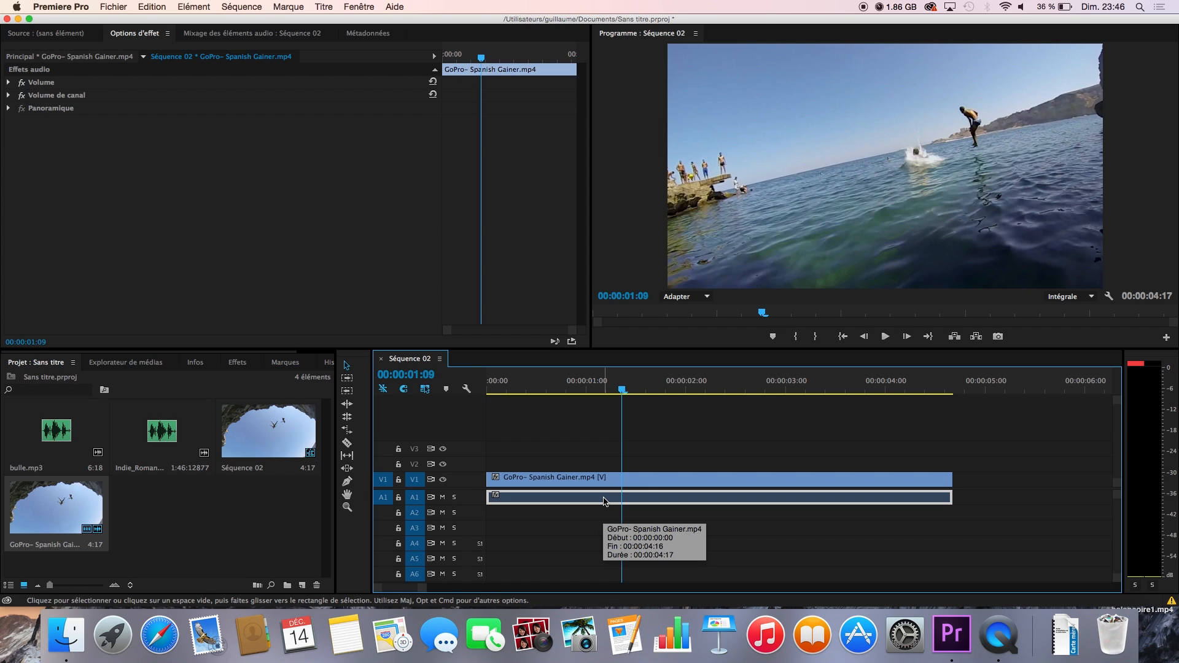
pyautogui.press('Delete')
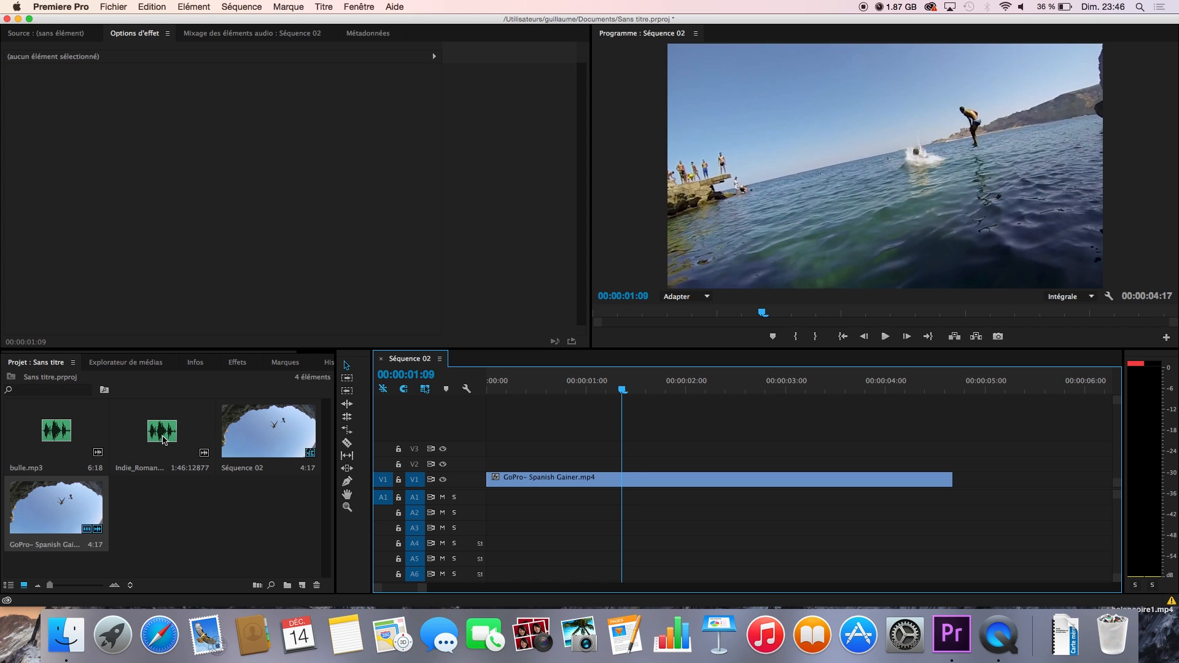
pyautogui.moveTo(164, 440); pyautogui.dragTo(490, 499)
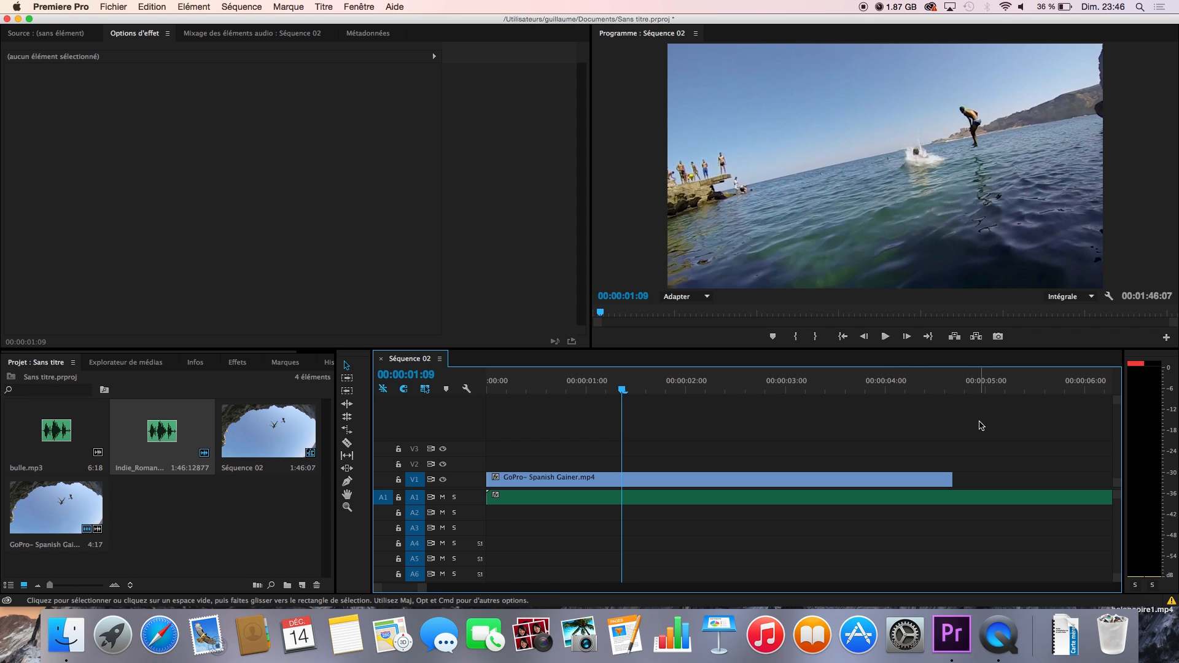
# - Cut off the excess music after the footage and trim its end to match the end of the GoPro video clip
pyautogui.click(971, 388)
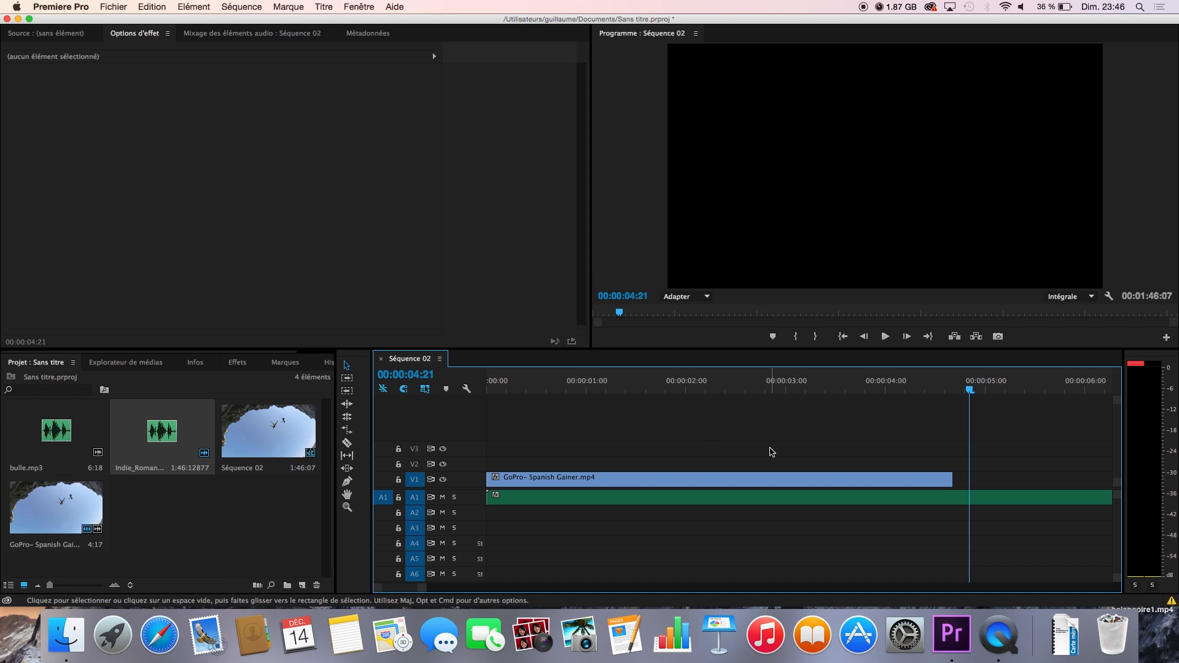
pyautogui.press('c')
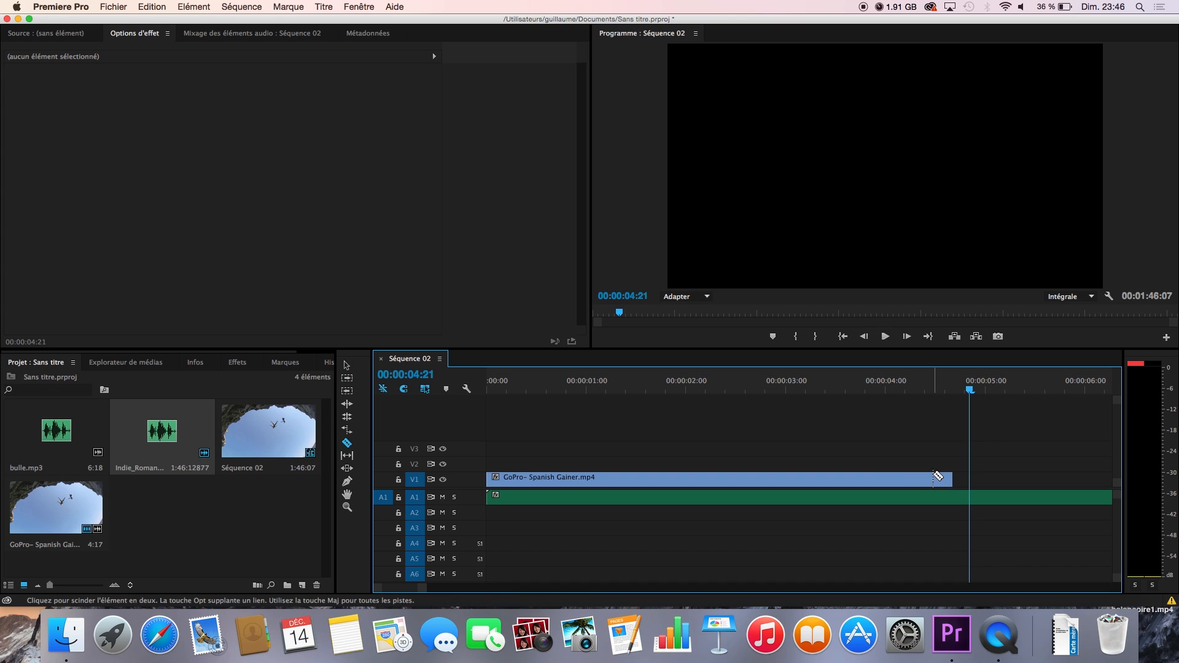
pyautogui.click(980, 498)
pyautogui.press('v')
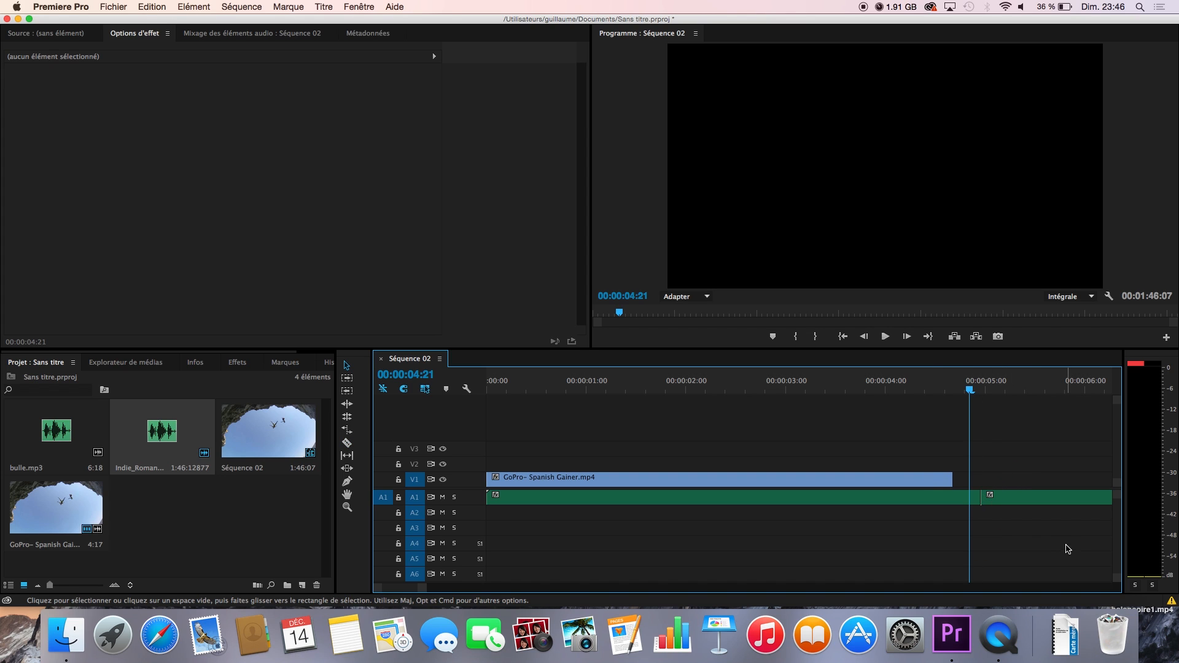
pyautogui.click(1043, 503)
pyautogui.press('Delete')
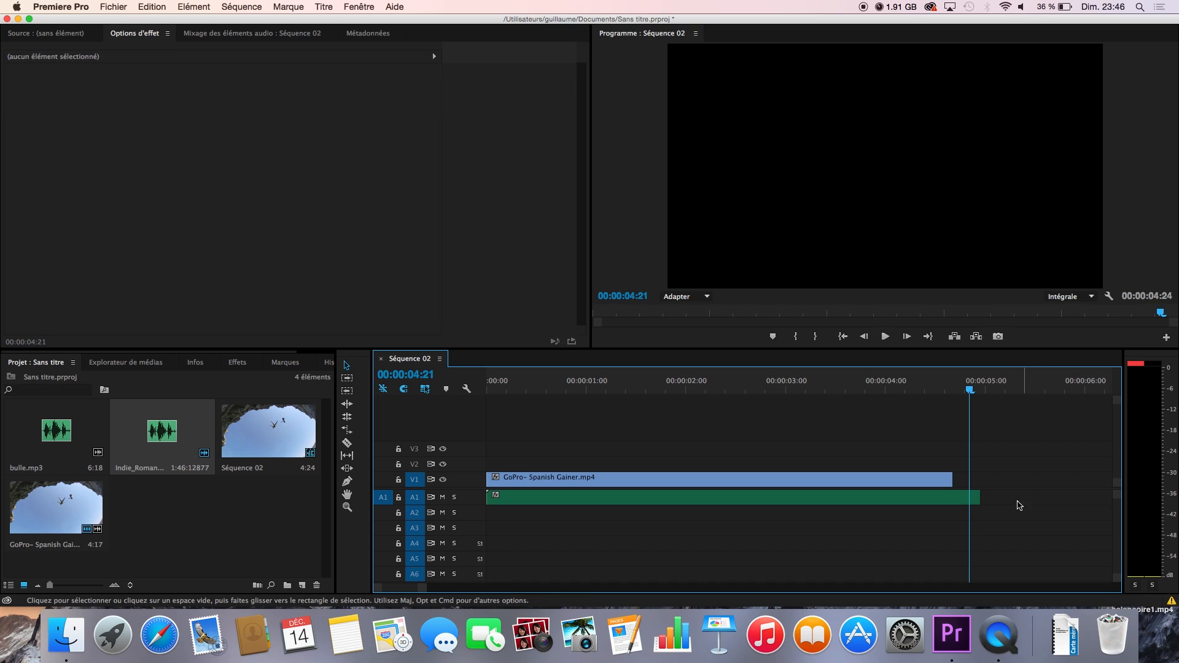
pyautogui.moveTo(980, 497); pyautogui.dragTo(952, 498)
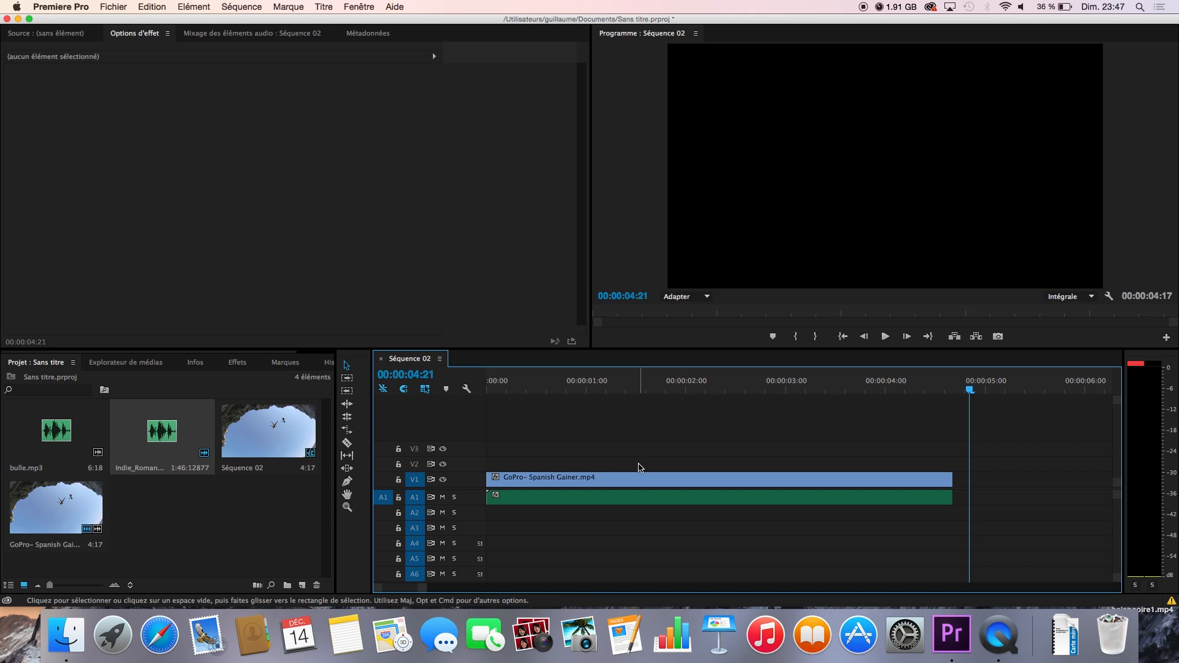
# - Find the moment the camera enters the water and split the music on track A1 there, at 00:00:02:13
pyautogui.click(670, 390)
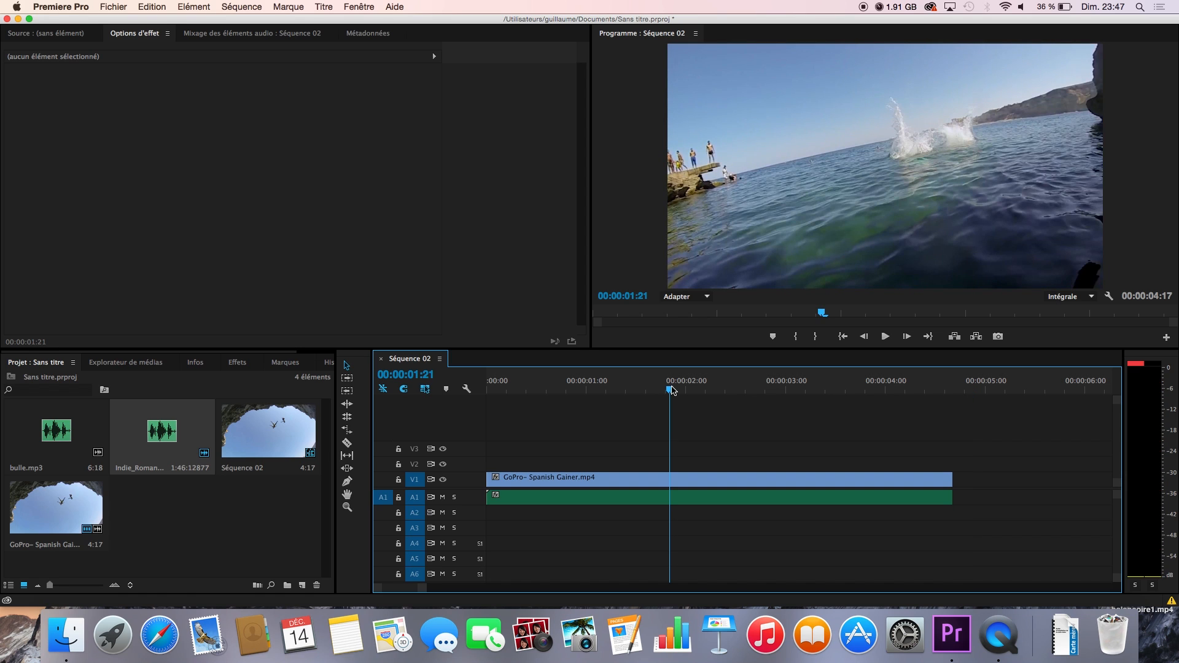
pyautogui.moveTo(670, 392); pyautogui.dragTo(688, 391)
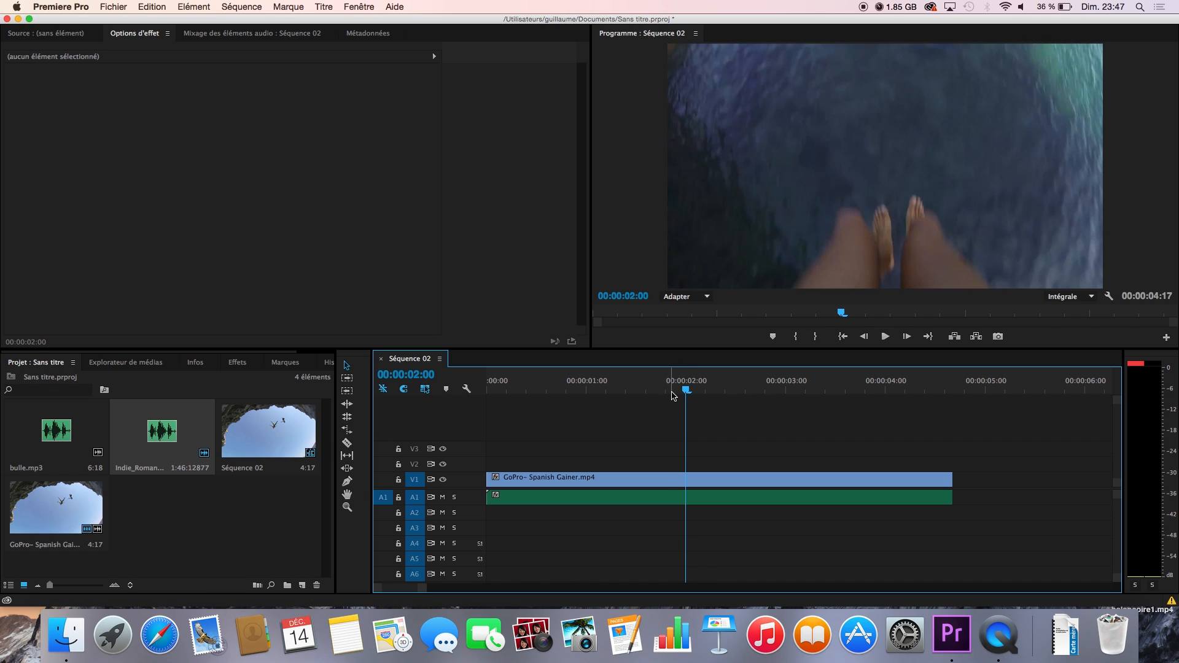
pyautogui.press('space')
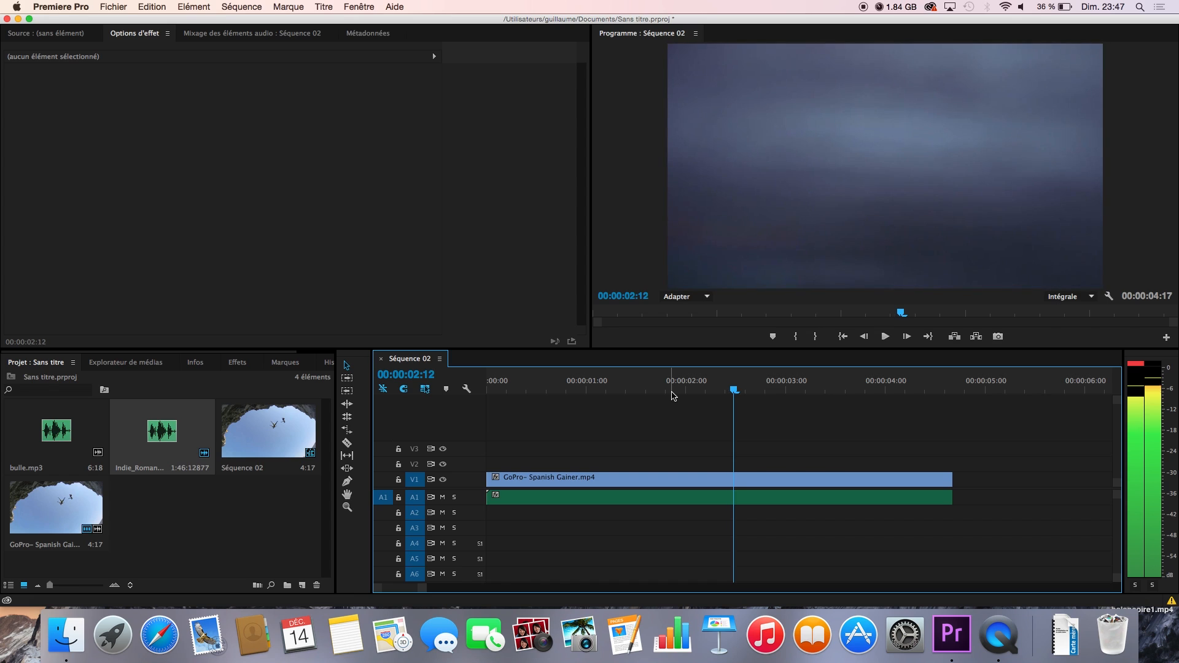
pyautogui.press('space')
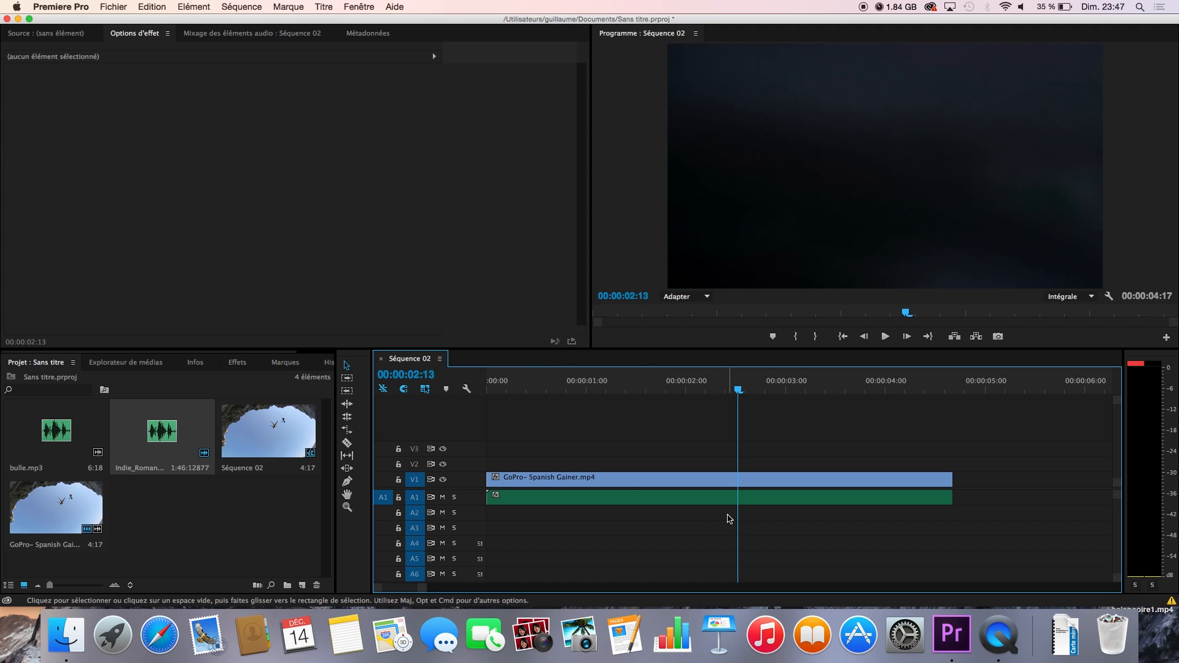
pyautogui.press('c')
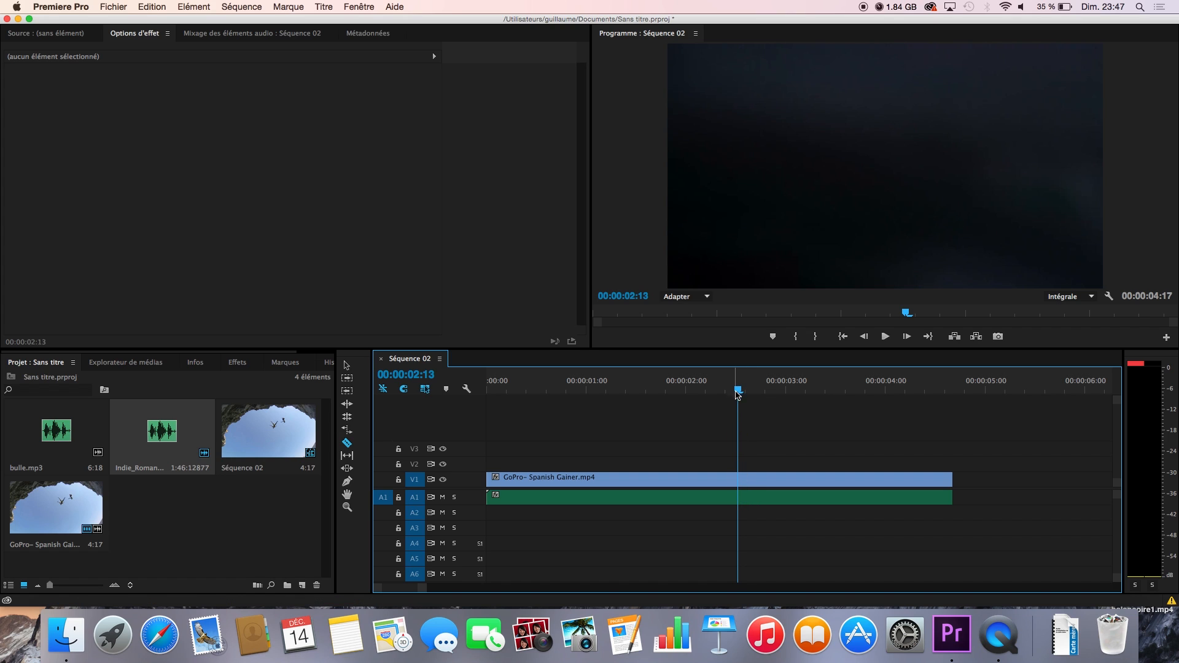
pyautogui.click(741, 498)
pyautogui.press('v')
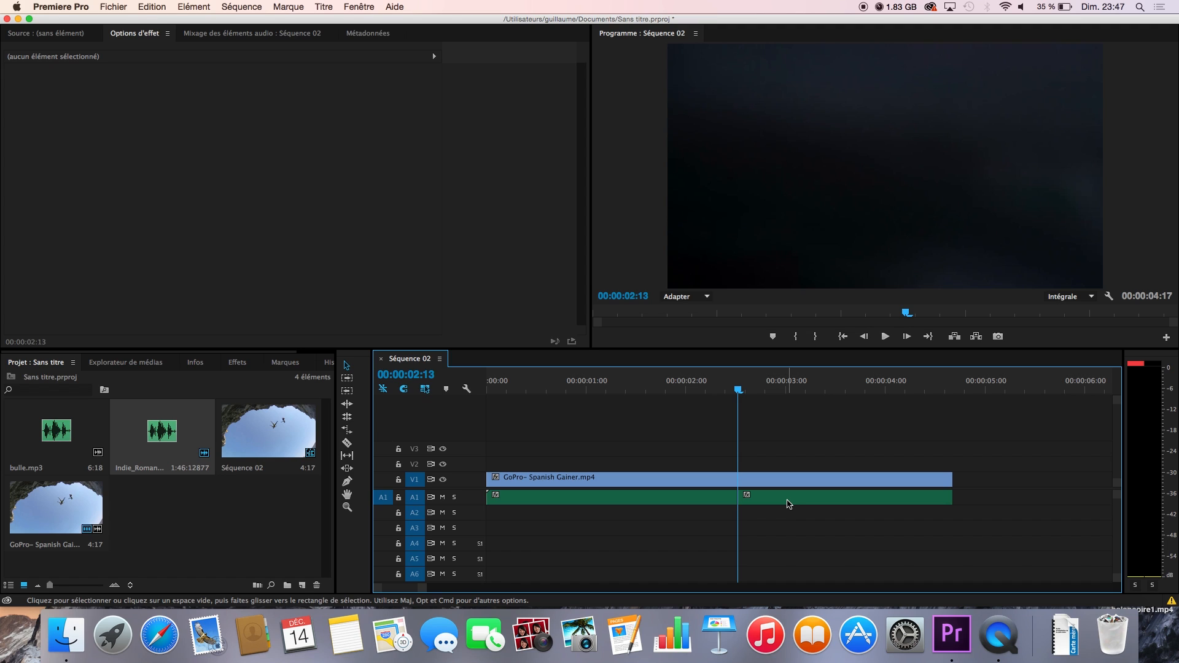
# - Move the second music segment down to track A2 at the same time position and check the underwater footage above it
pyautogui.click(787, 499)
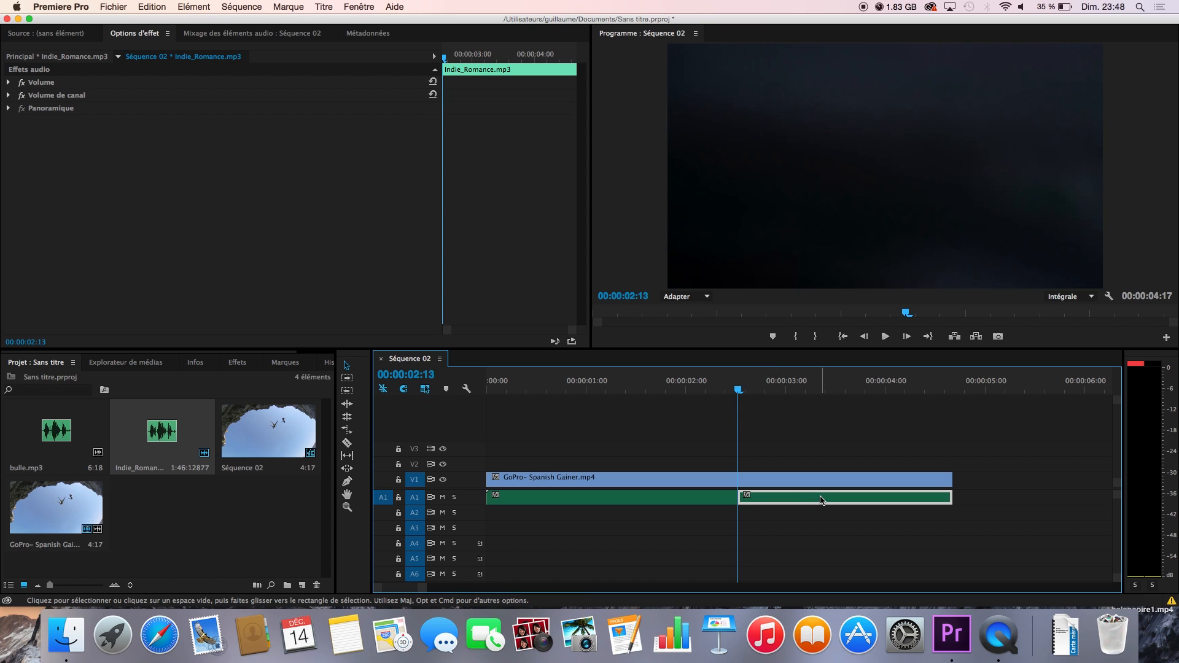
pyautogui.moveTo(821, 501); pyautogui.dragTo(819, 510)
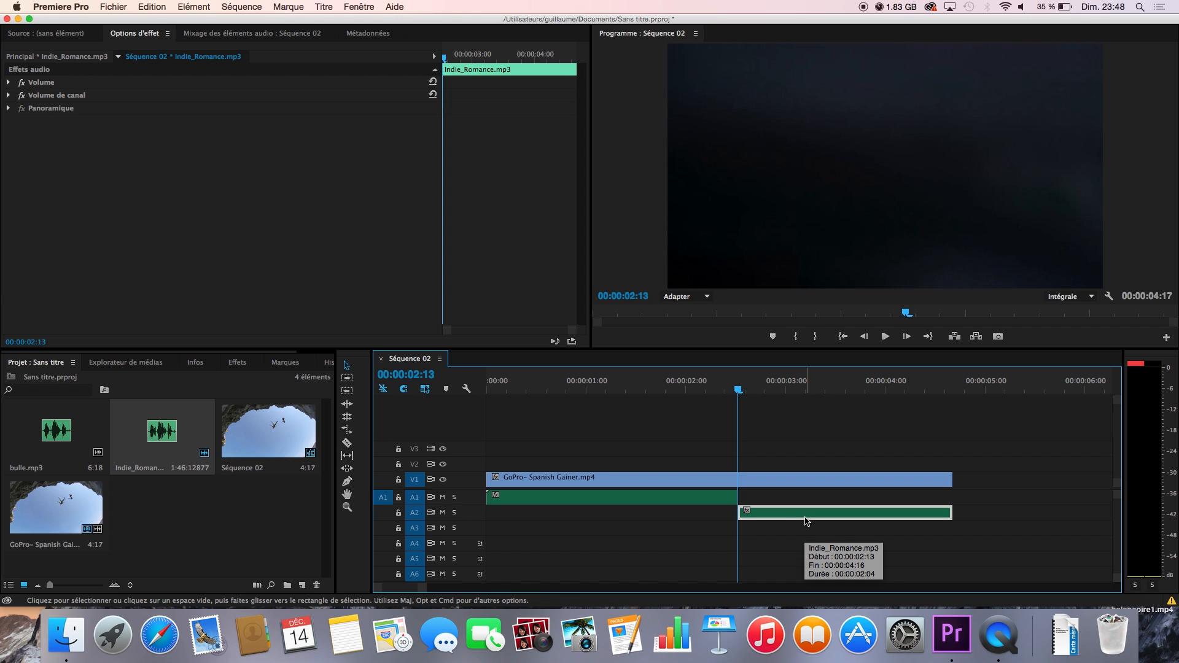
pyautogui.click(867, 387)
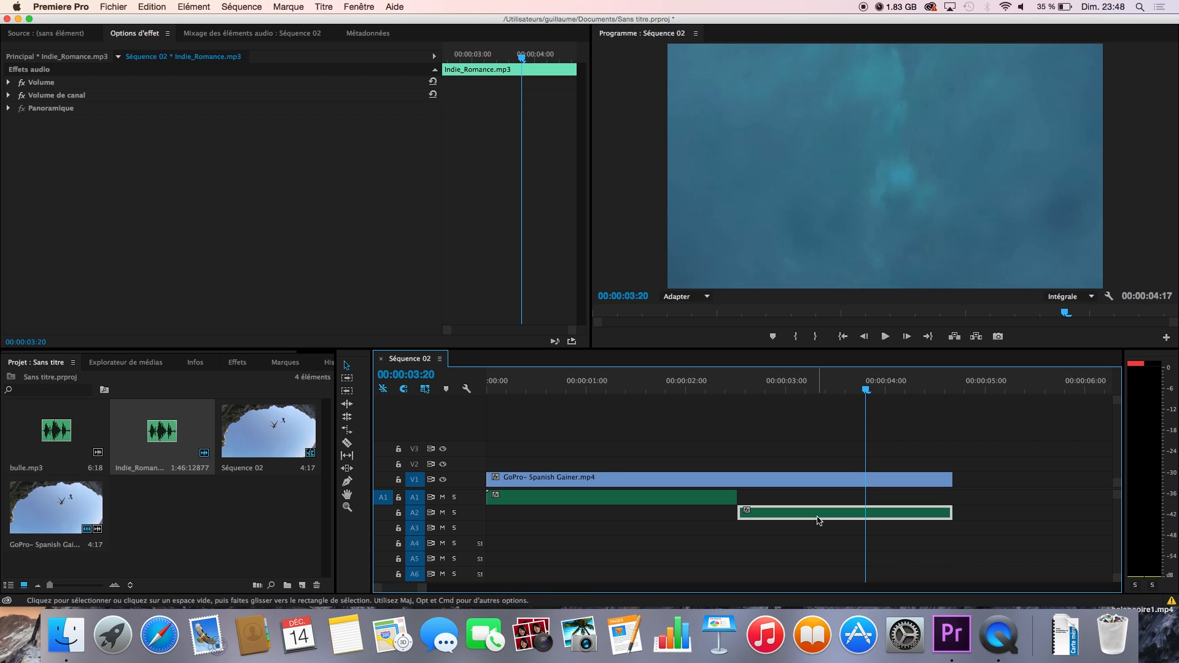
pyautogui.click(686, 390)
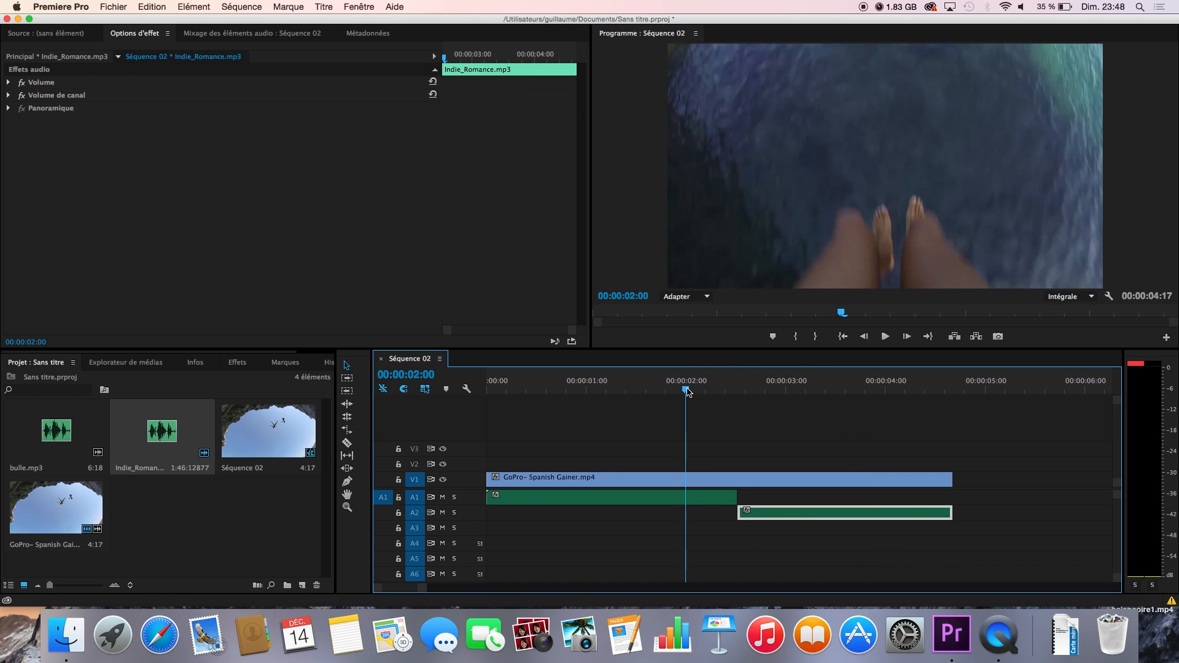
pyautogui.click(791, 392)
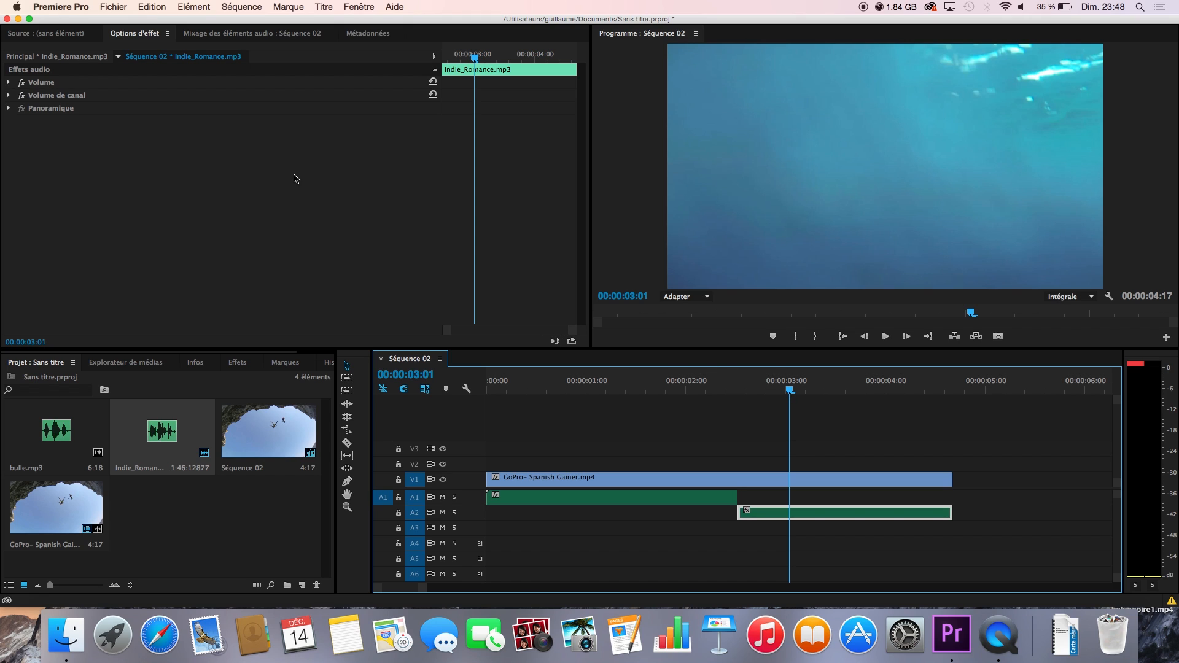
# - Search the effects for "largeu" and apply the Largeur de bande audio effect to the music segment on track A2
pyautogui.click(234, 363)
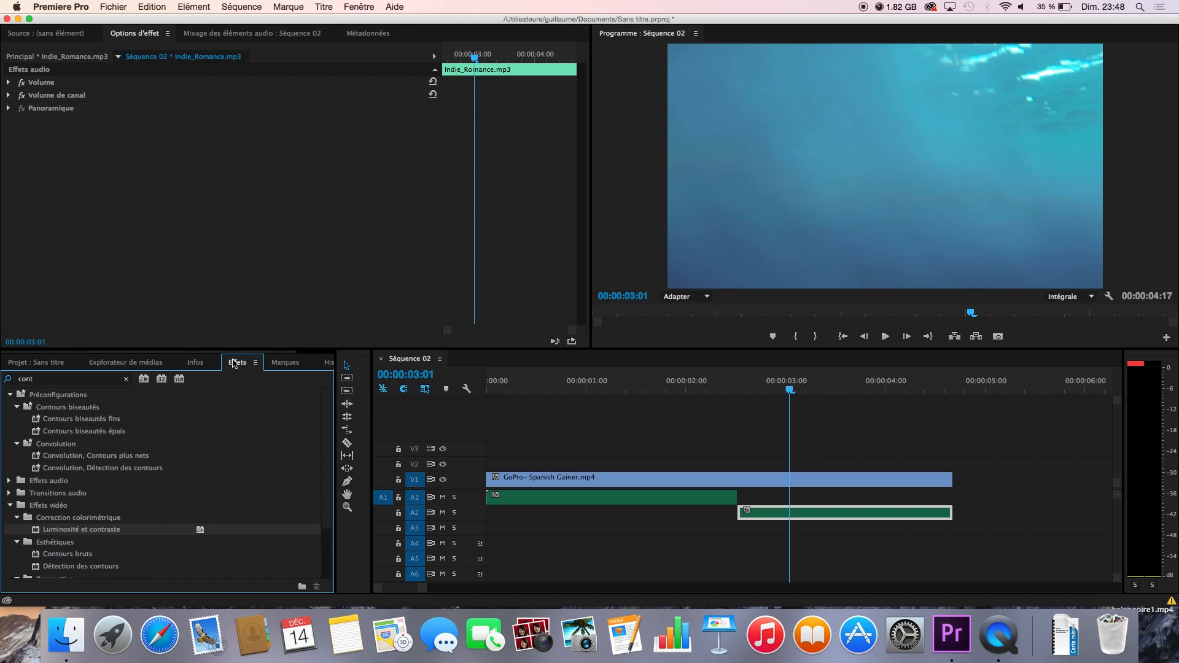
pyautogui.click(126, 379)
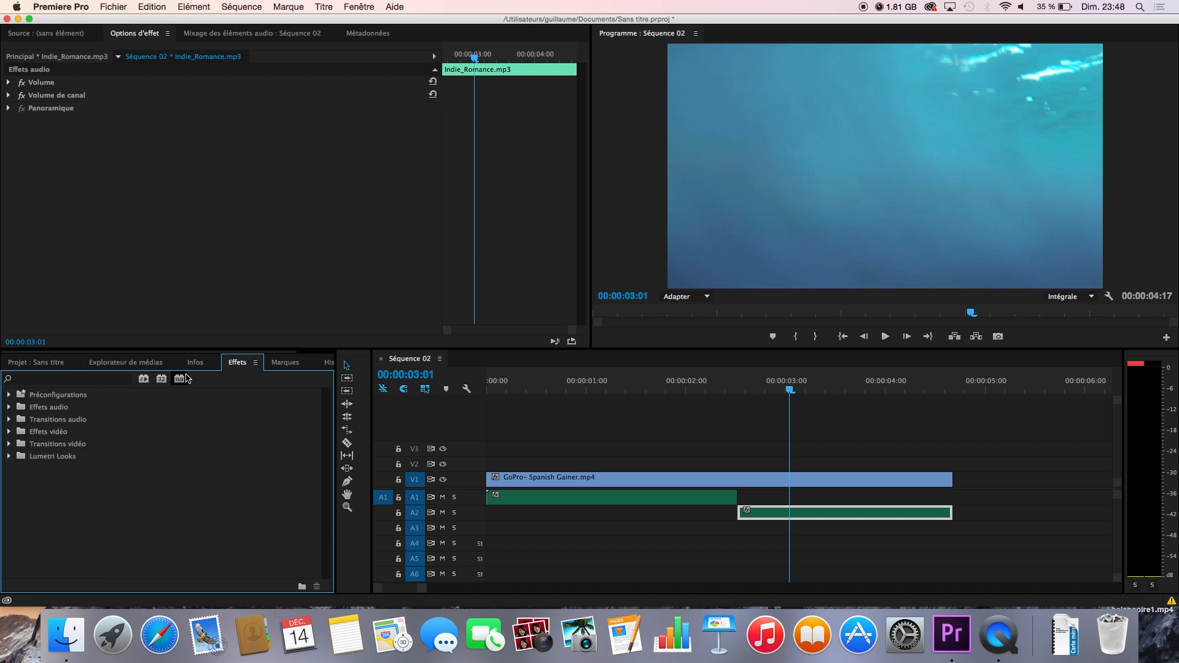
pyautogui.click(354, 8)
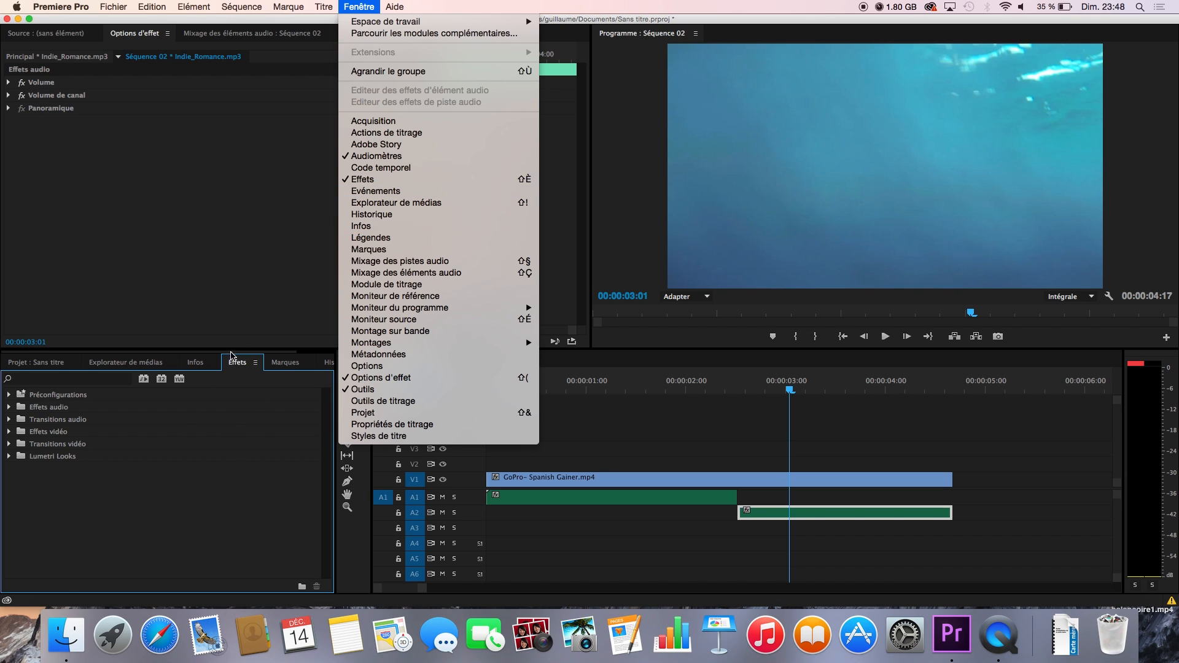
pyautogui.click(233, 359)
pyautogui.click(25, 379)
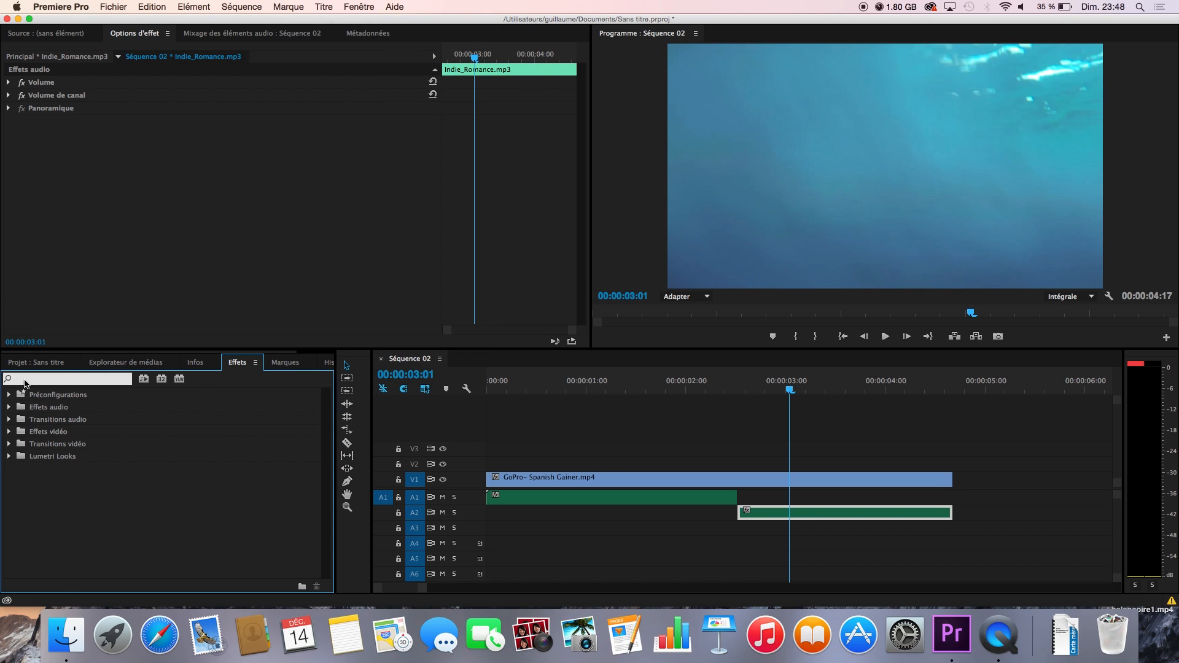
pyautogui.write('large')
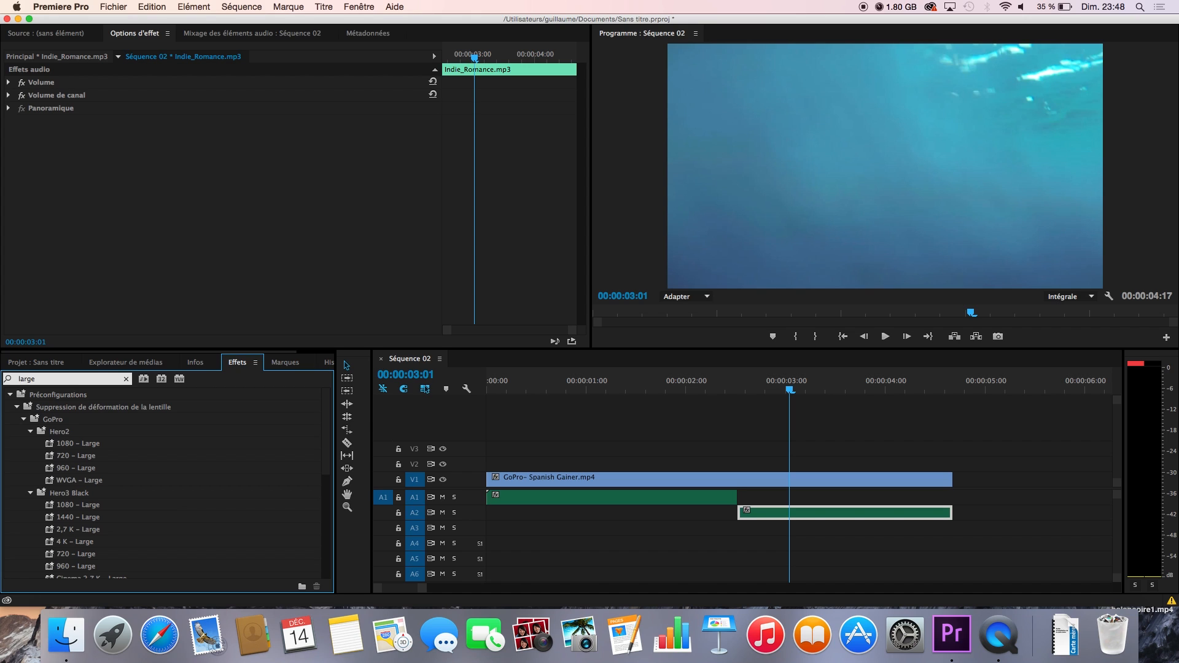
pyautogui.write('u')
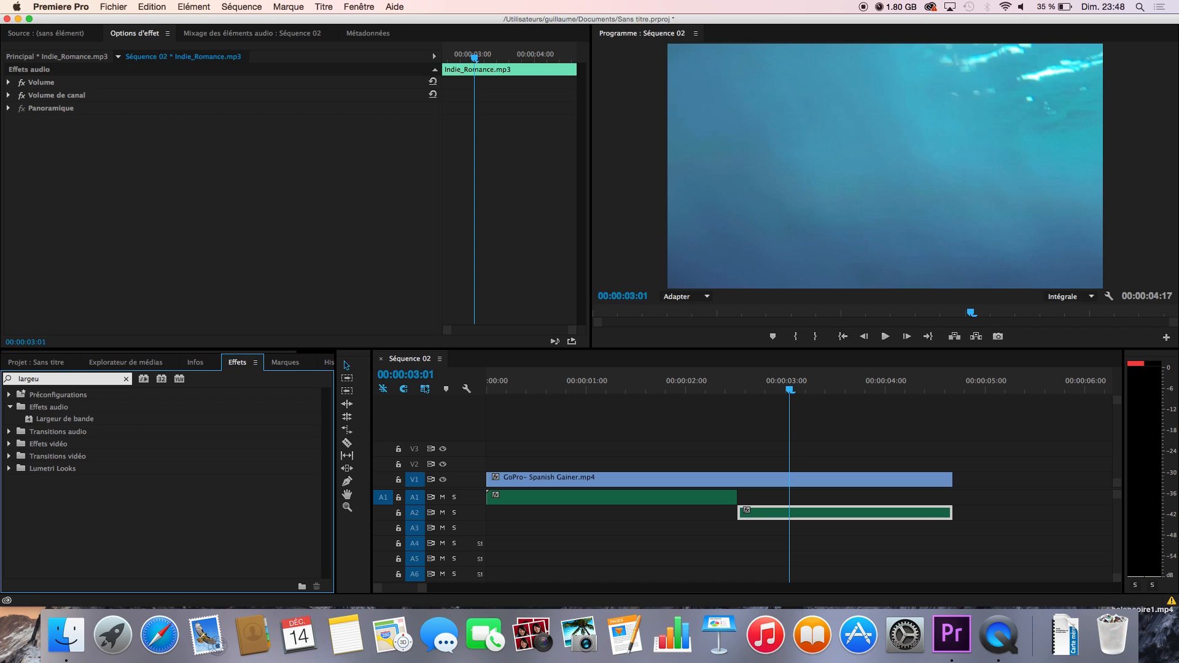
pyautogui.click(42, 422)
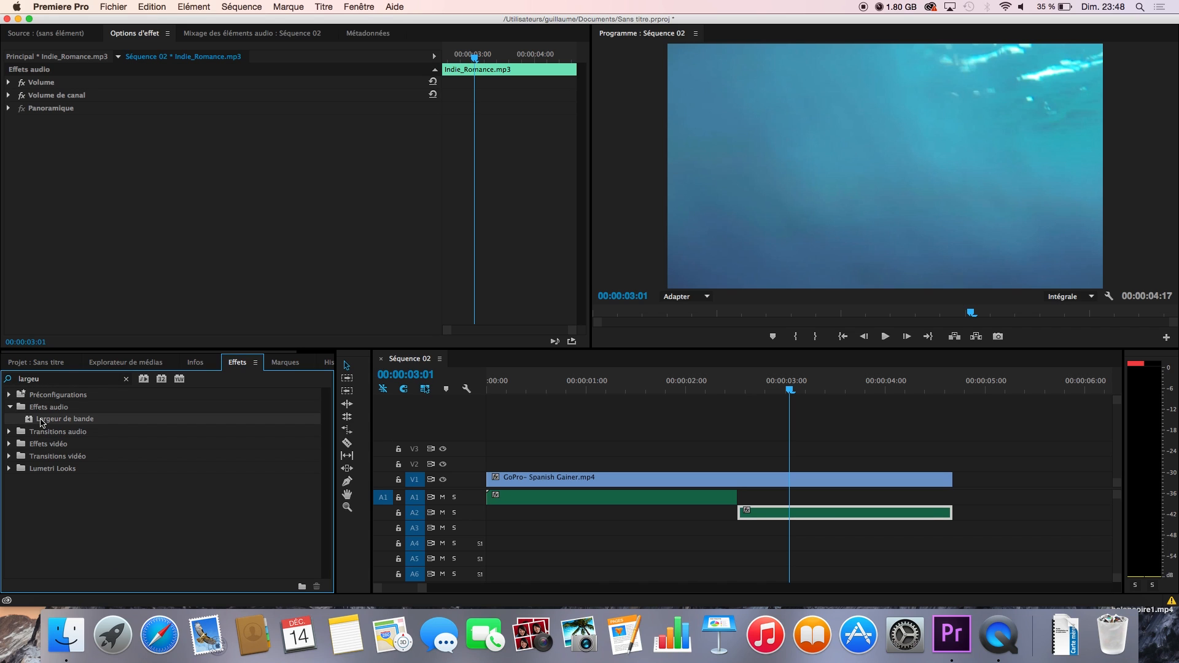
pyautogui.moveTo(41, 422); pyautogui.dragTo(819, 514)
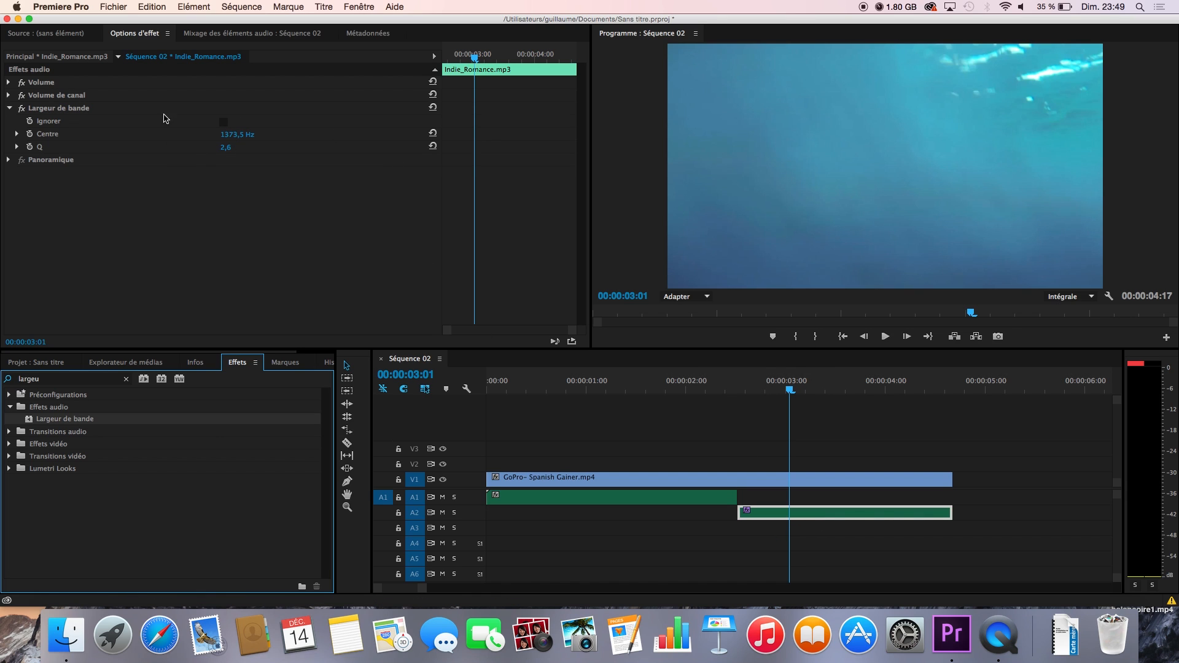
# - Set the Centre frequency of the Largeur de bande effect to 120 Hz on the underwater music segment
pyautogui.click(235, 136)
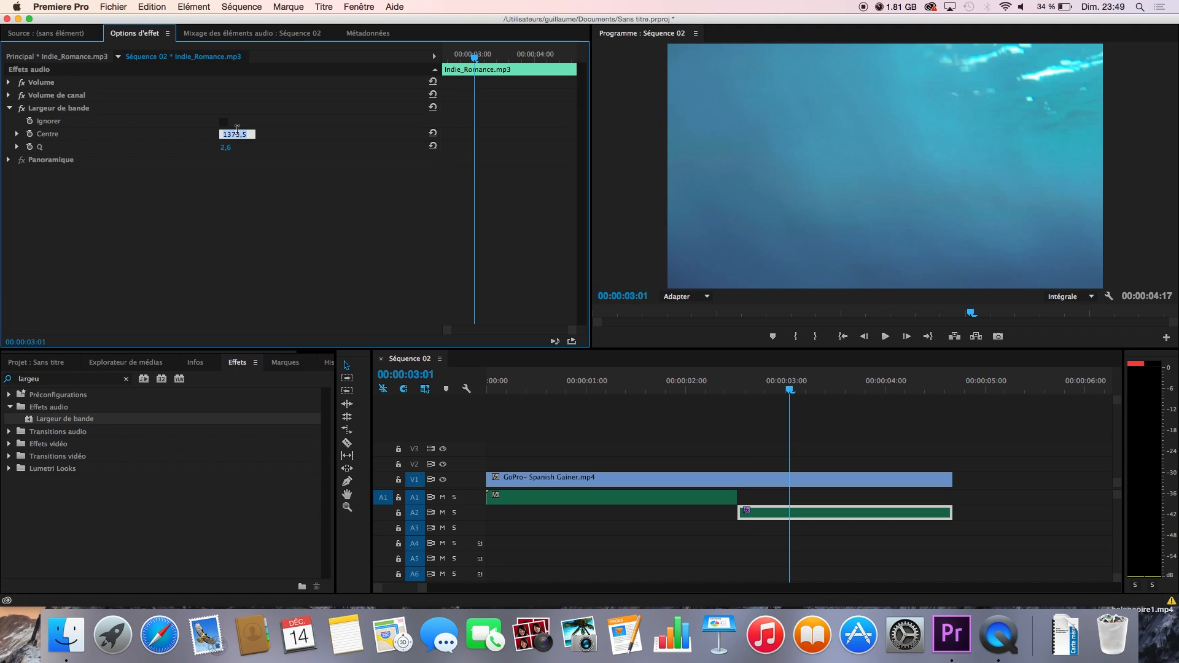
pyautogui.write('120')
pyautogui.press('Return')
pyautogui.press('Left')
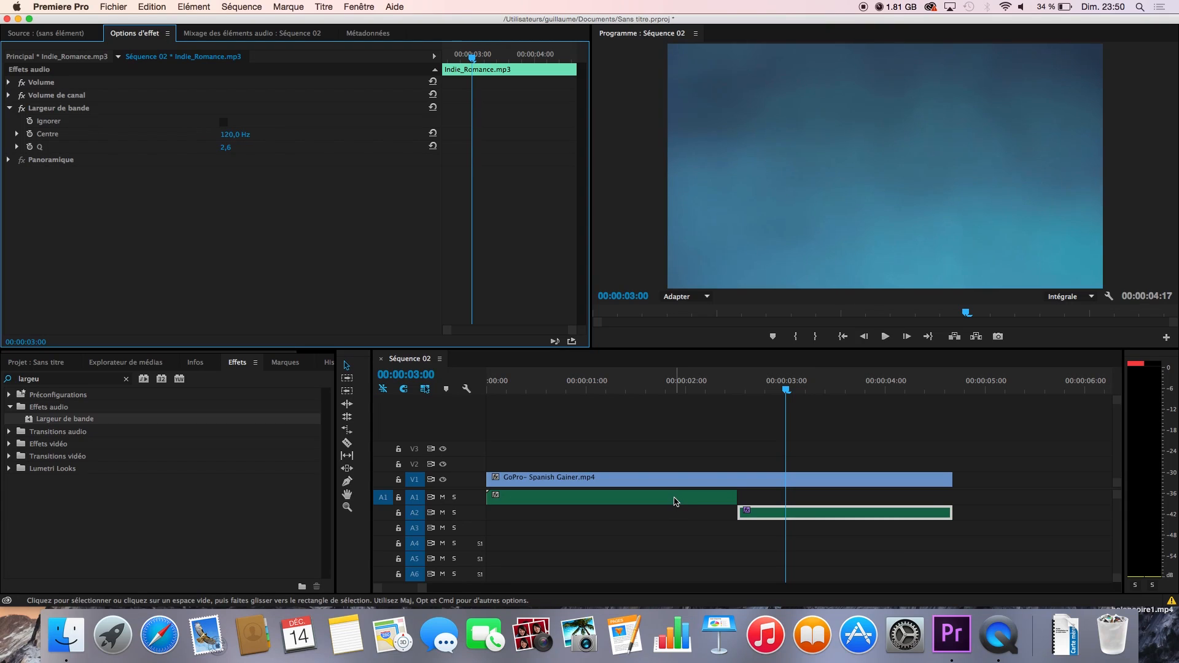
# - Scrub across the cut between the two music segments from 00:00:02:06 to 00:00:02:17 and back
pyautogui.click(711, 386)
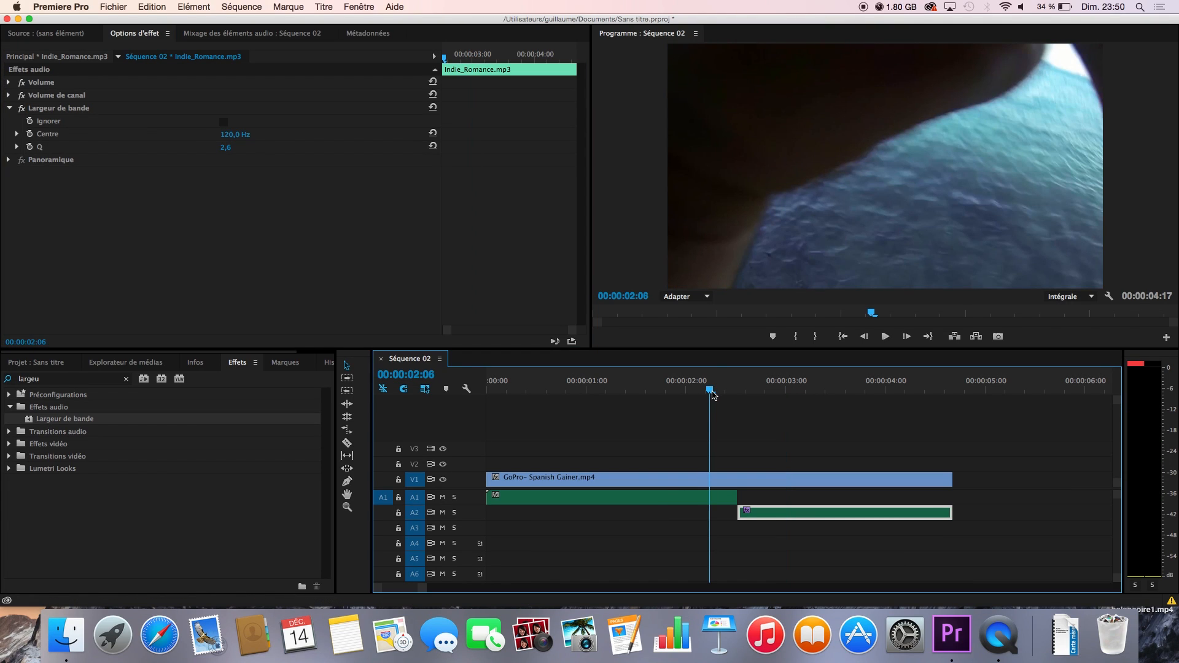
pyautogui.moveTo(711, 393); pyautogui.dragTo(755, 393)
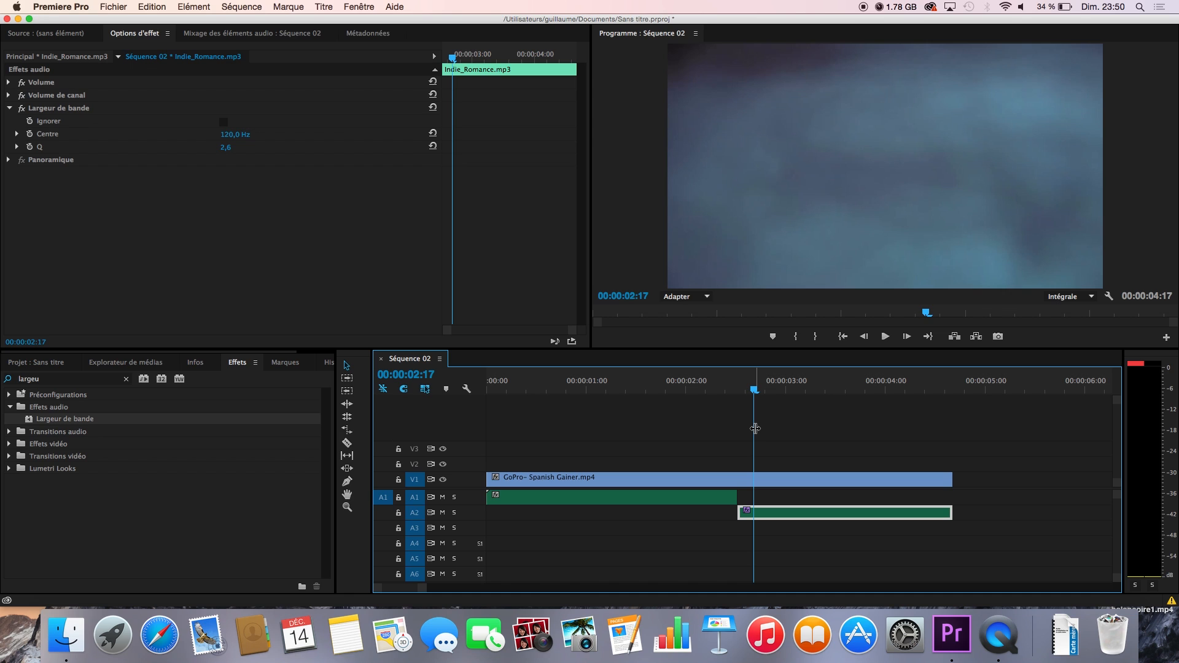
pyautogui.click(710, 386)
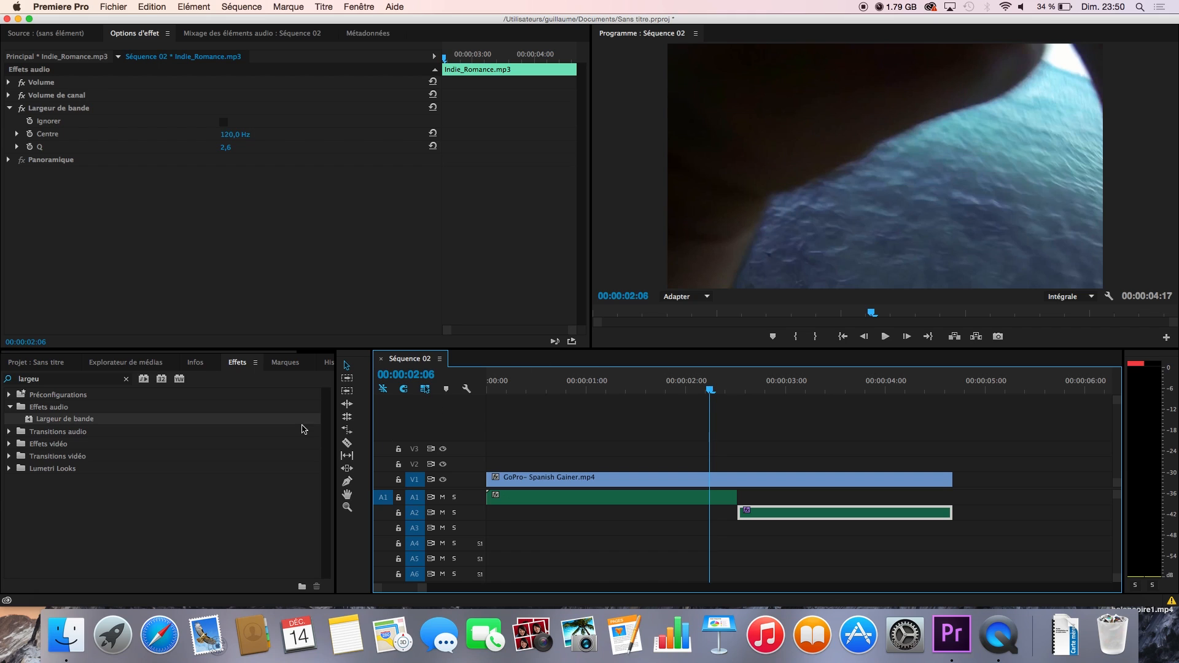
# - Place bulle.mp3 from the project on track A3 near the underwater cut, then cut and trim its end to match the end of the video clip
pyautogui.click(70, 363)
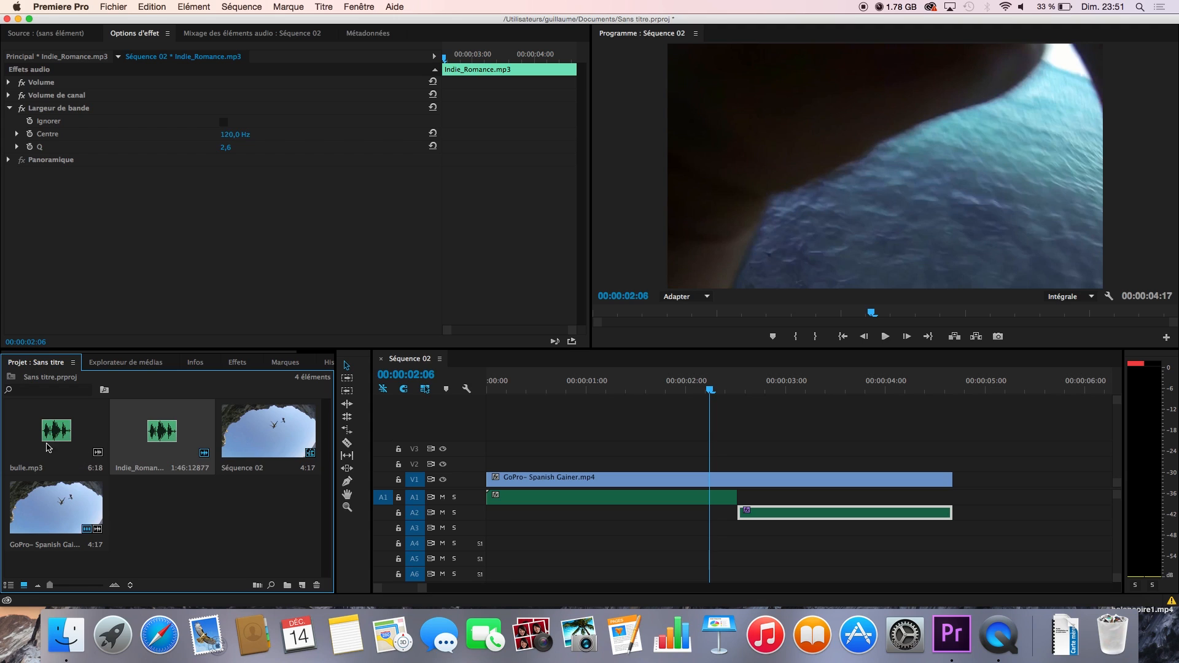
pyautogui.moveTo(66, 432); pyautogui.dragTo(722, 532)
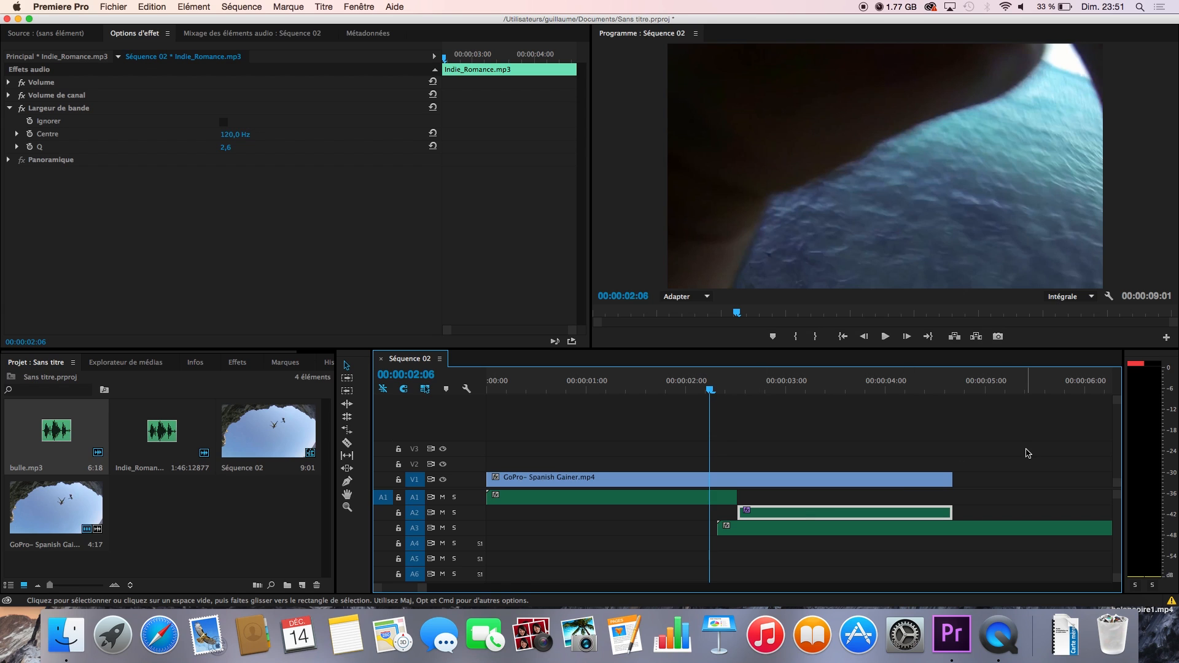
pyautogui.press('c')
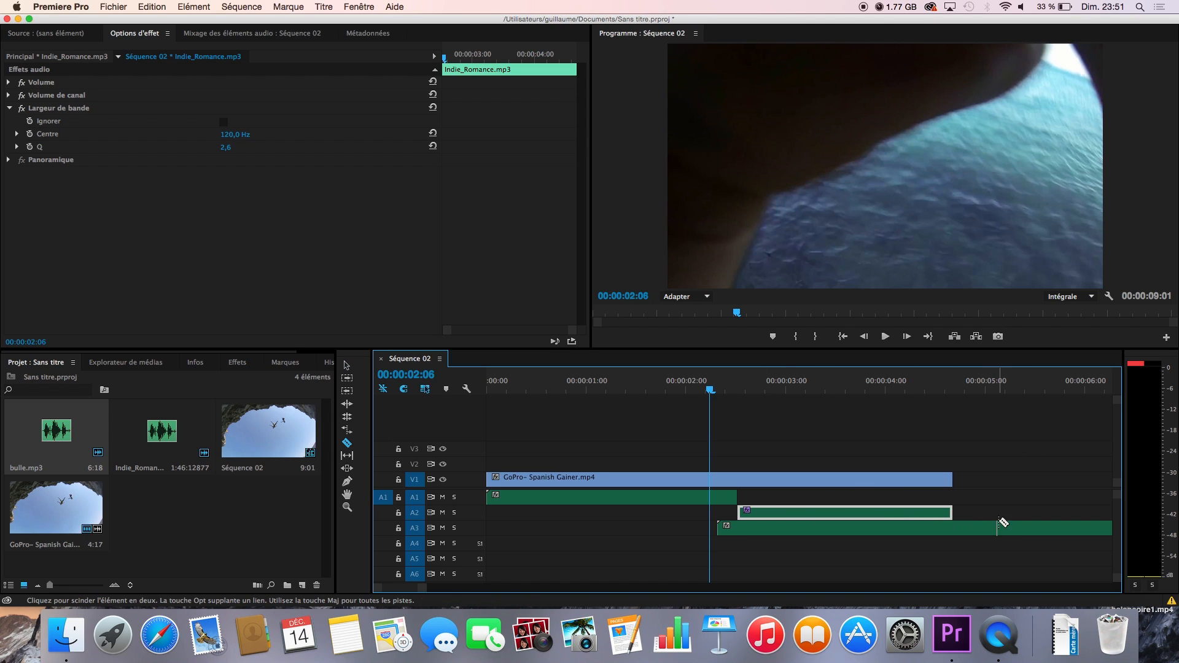
pyautogui.press('v')
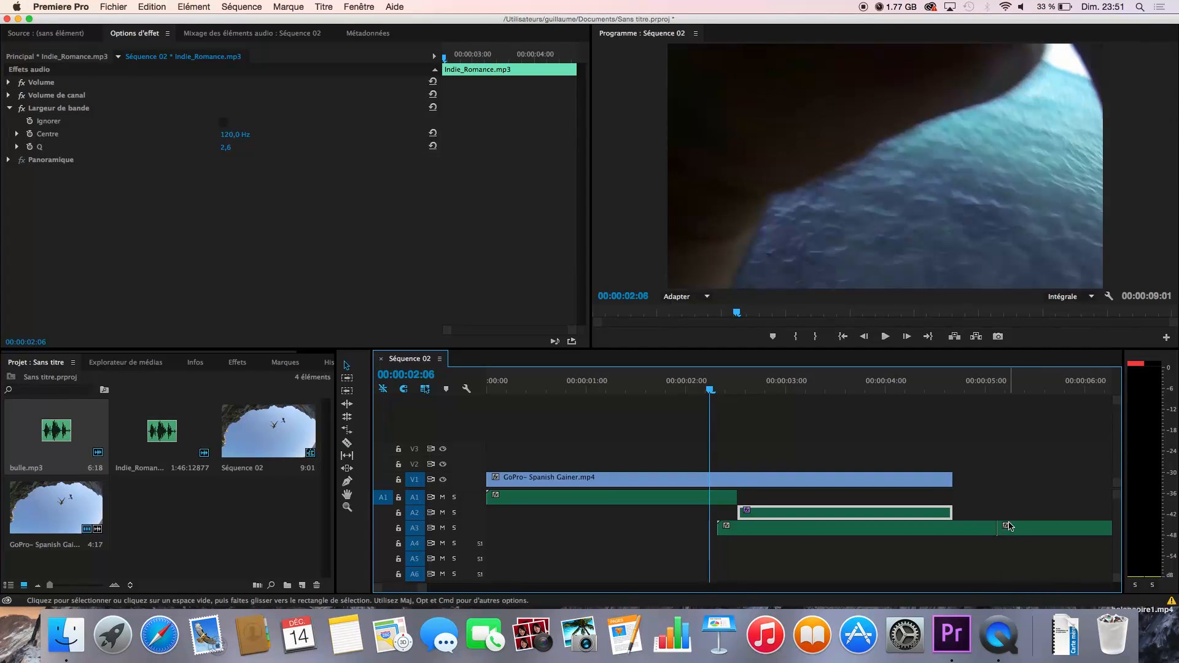
pyautogui.click(1008, 529)
pyautogui.press('Delete')
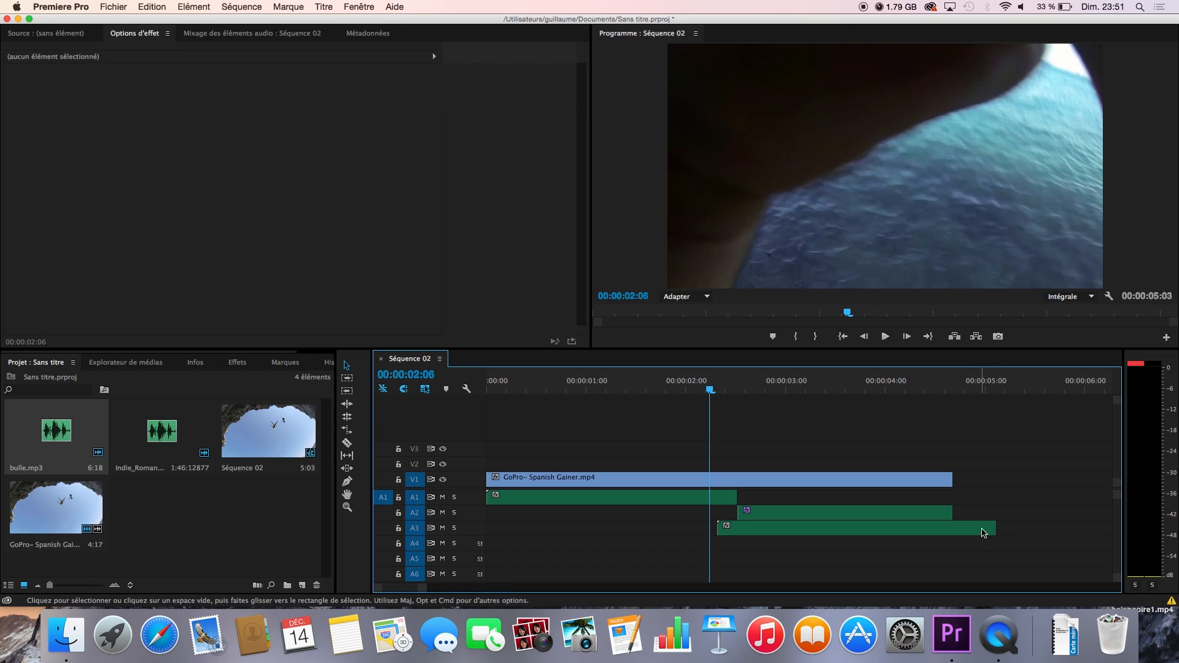
pyautogui.moveTo(995, 528); pyautogui.dragTo(952, 532)
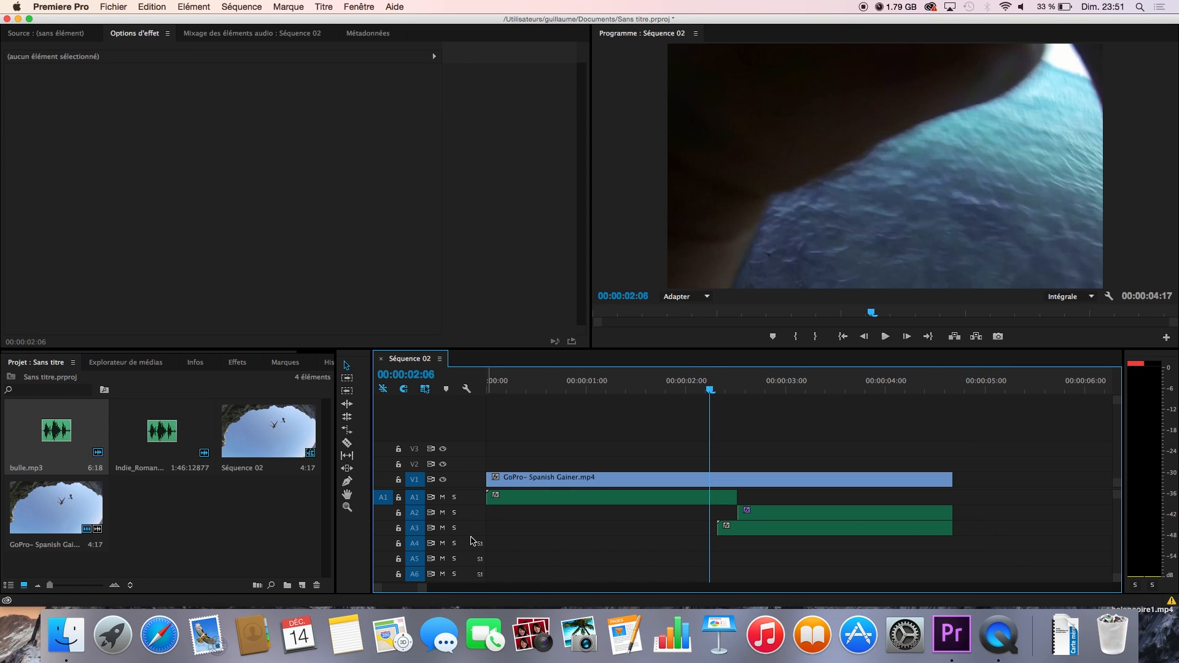
# - Enlarge track A3 to show the bulle.mp3 waveform and play the sequence from 00:00:02:06 to 00:00:03:15
pyautogui.moveTo(470, 534); pyautogui.dragTo(470, 549)
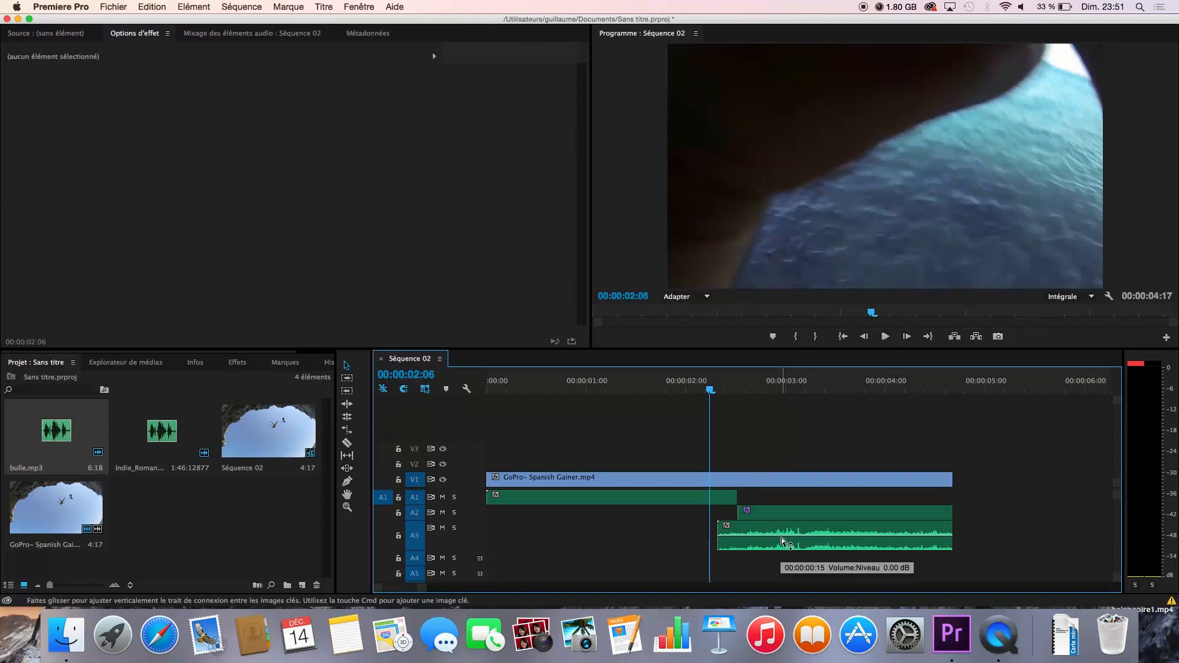
pyautogui.press('space')
pyautogui.press('space')
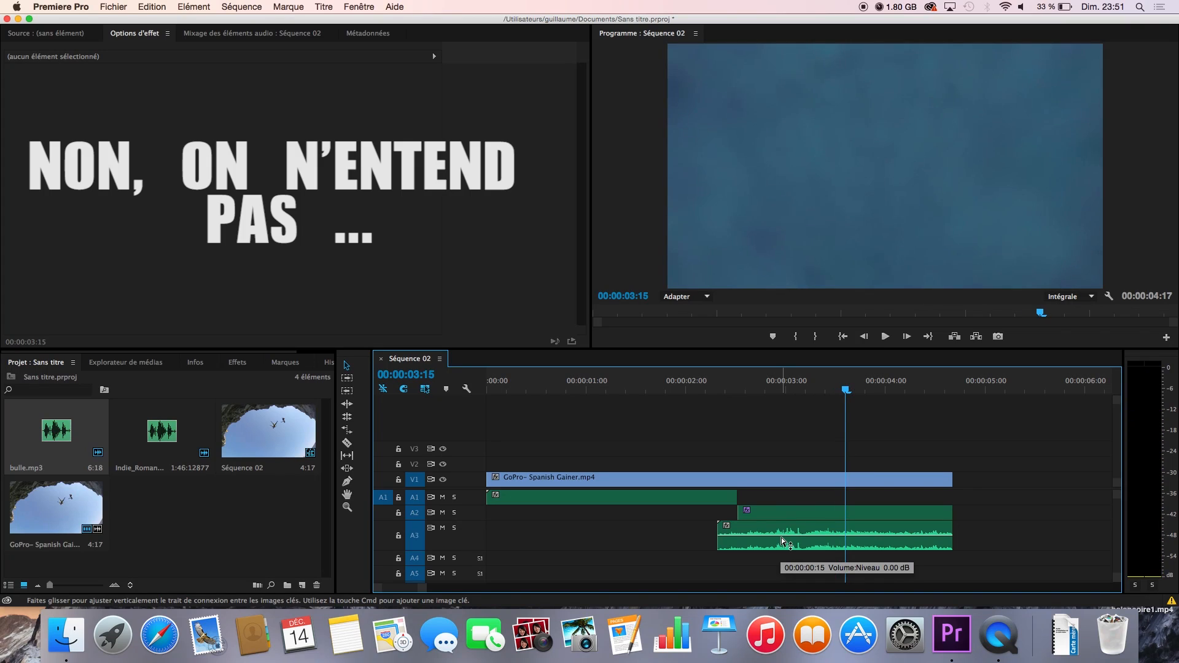
# - Shift bulle.mp3 earlier on track A3 so its waveform peak aligns with 00:00:02:12, and extend its end to the end of the video clip
pyautogui.click(737, 390)
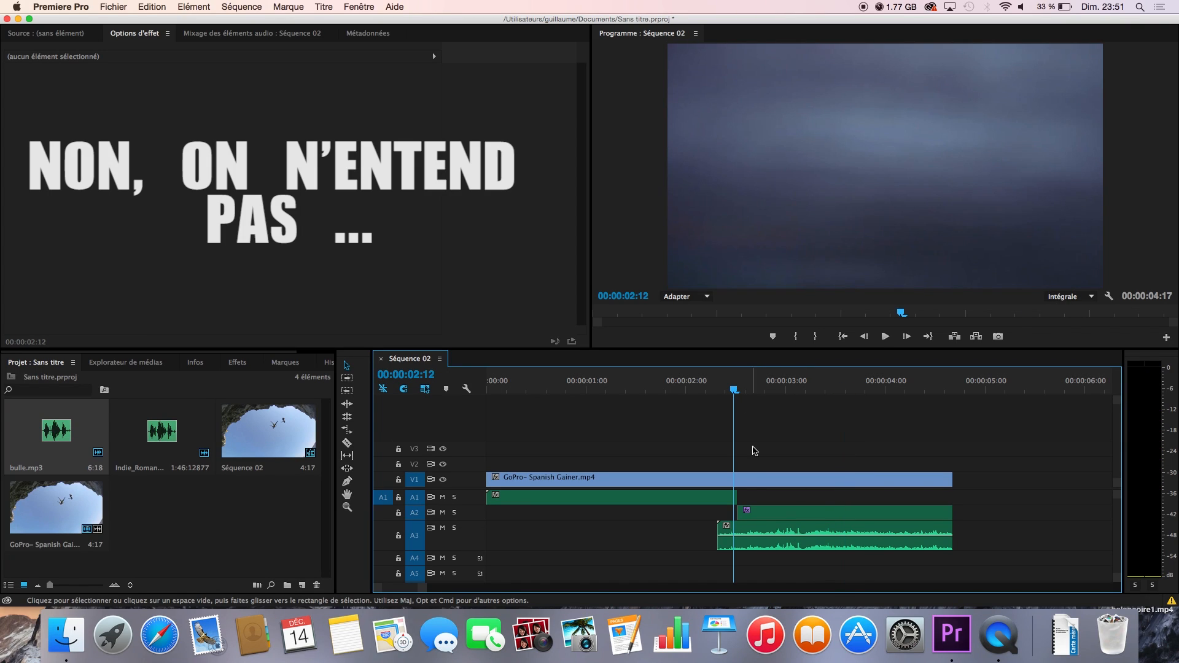
pyautogui.moveTo(766, 531); pyautogui.dragTo(735, 530)
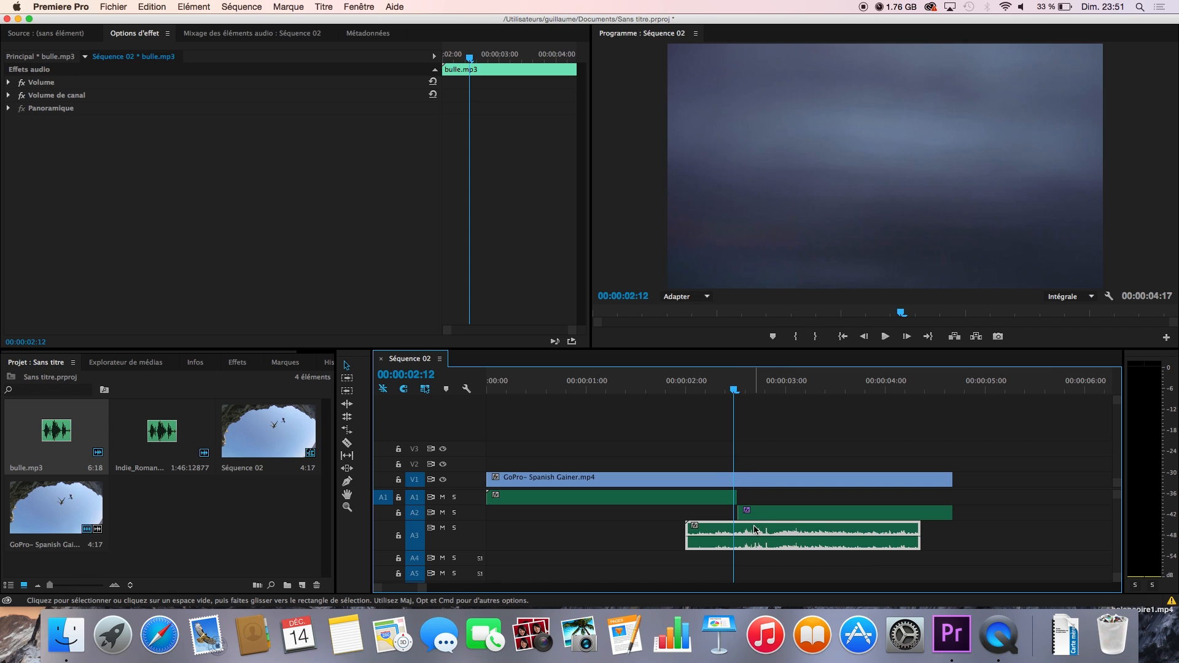
pyautogui.moveTo(754, 529); pyautogui.dragTo(743, 529)
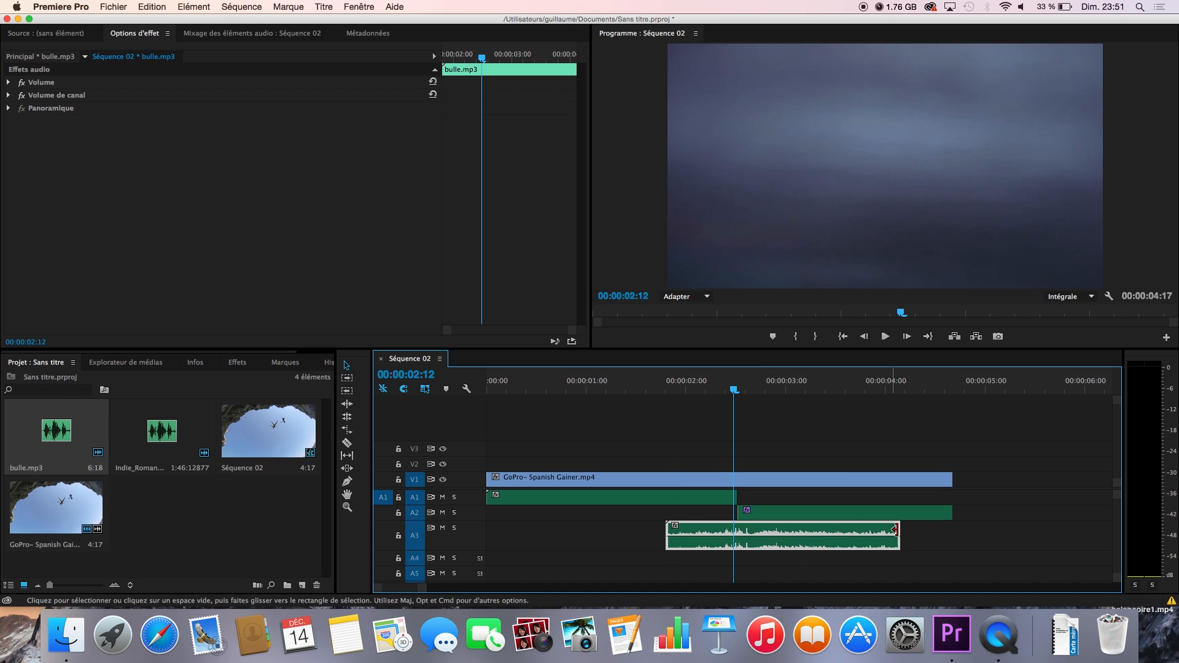
pyautogui.moveTo(902, 533); pyautogui.dragTo(957, 537)
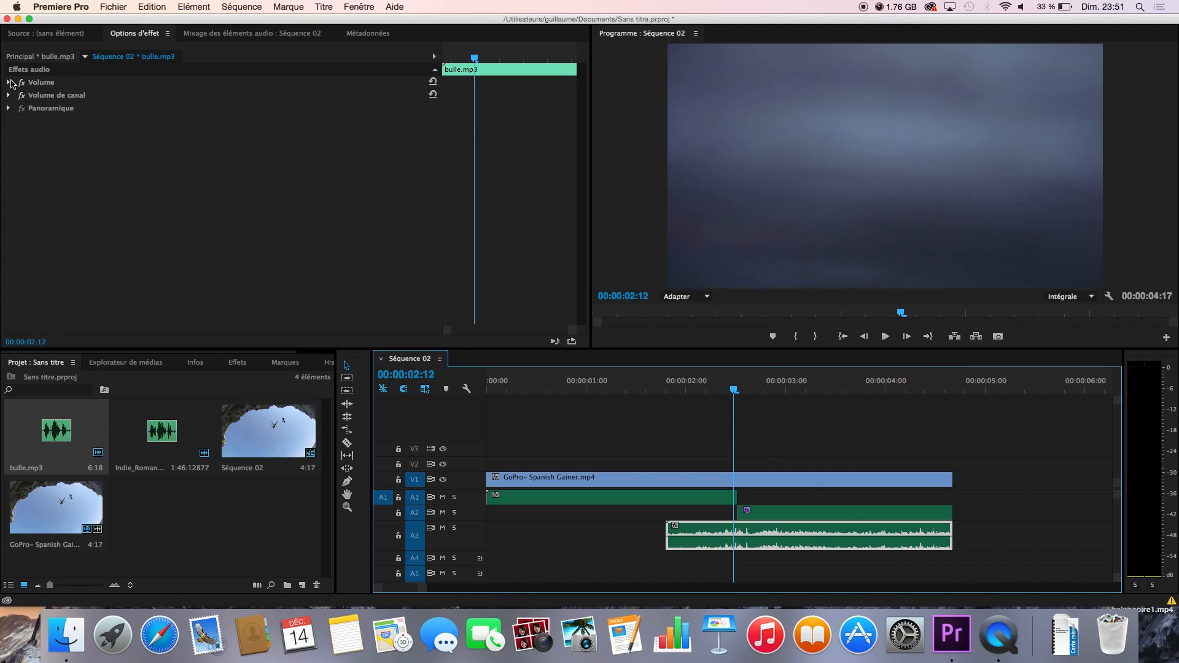
# - Set the volume level of the bulle.mp3 clip on track A3 to -10 dB
pyautogui.click(10, 82)
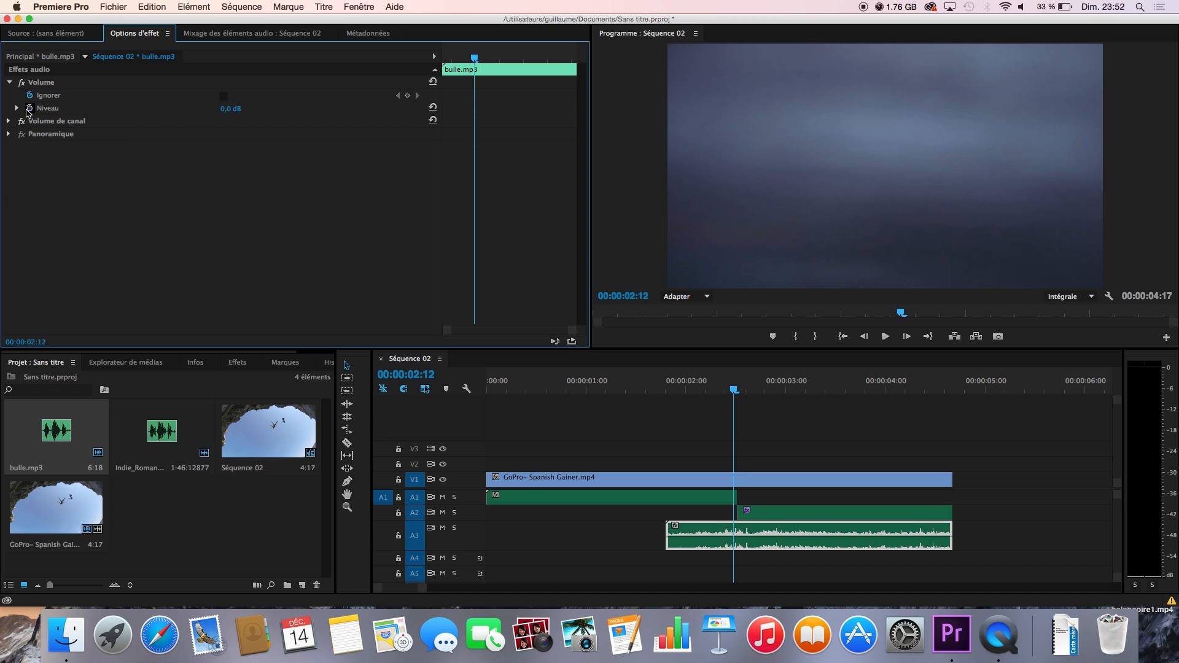
pyautogui.click(236, 107)
pyautogui.write('-10')
pyautogui.press('Return')
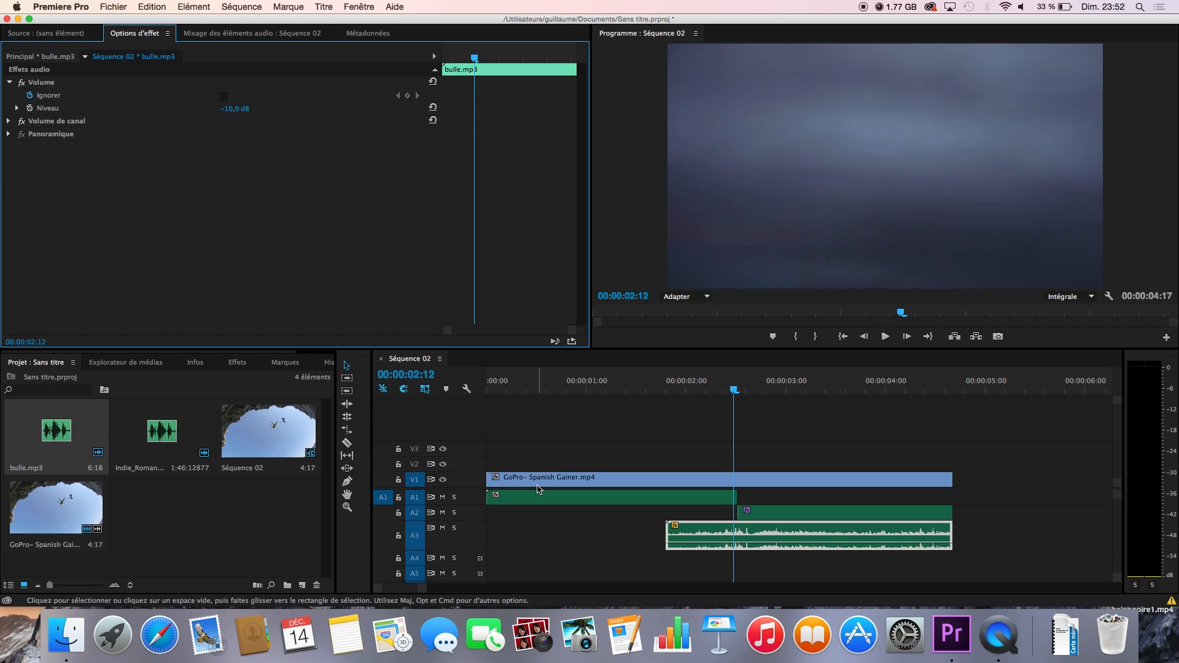
# - Lower the system volume and play the sequence from 00:00:01:04 to 00:00:04:05 to listen to the underwater transition
pyautogui.press('XF86AudioRaiseVolume')
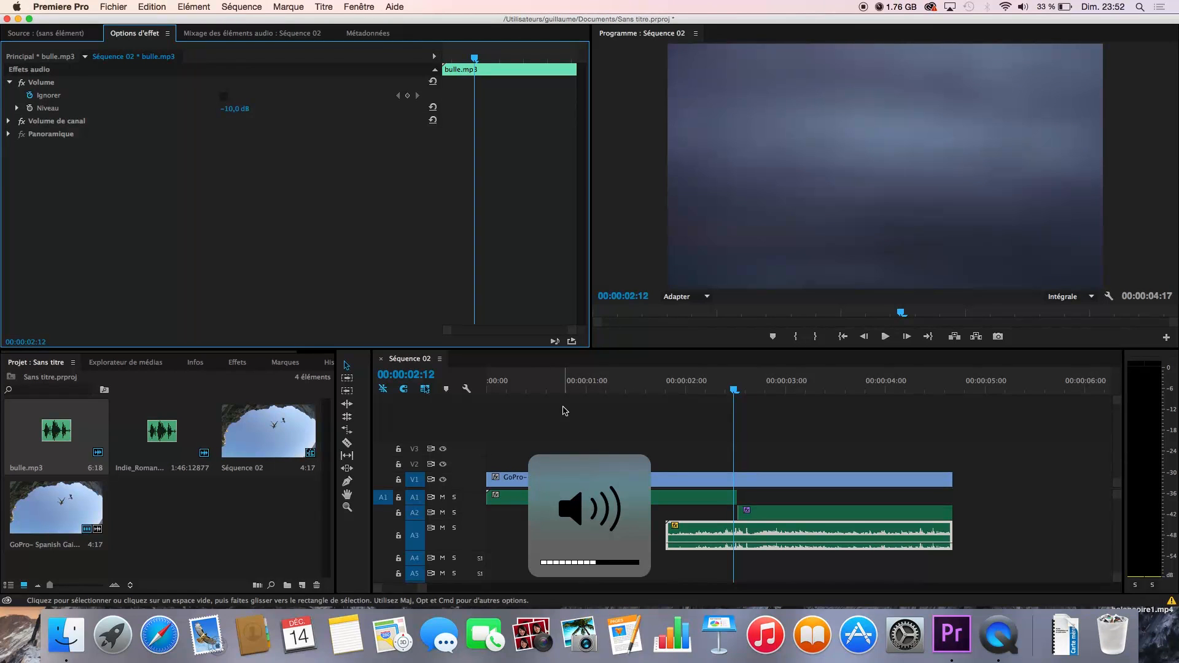
pyautogui.press('XF86AudioLowerVolume')
pyautogui.press('XF86AudioLowerVolume')
pyautogui.press('XF86AudioLowerVolume')
pyautogui.press('XF86AudioLowerVolume')
pyautogui.press('XF86AudioLowerVolume')
pyautogui.click(602, 387)
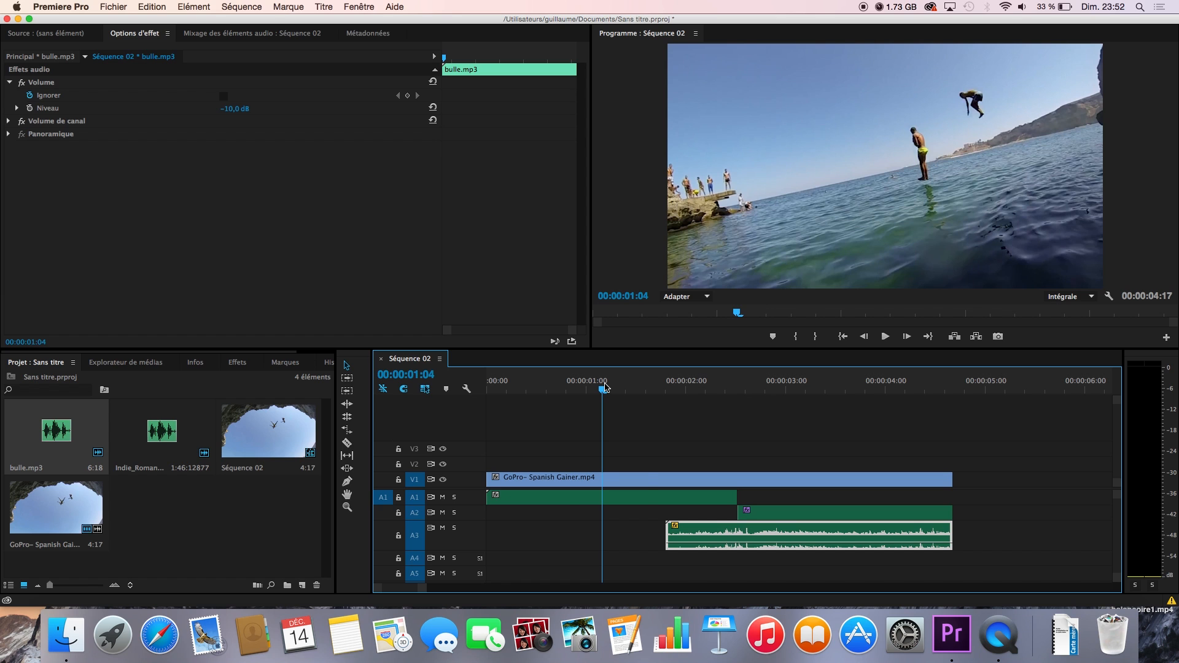
pyautogui.press('XF86AudioLowerVolume')
pyautogui.press('space')
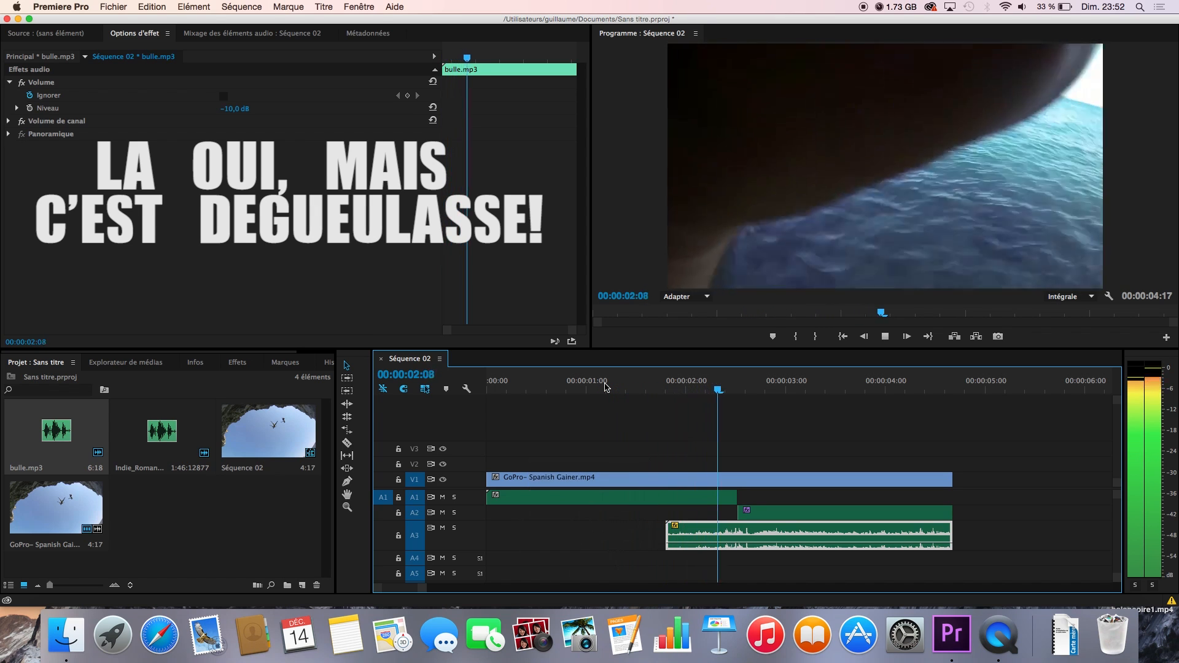
pyautogui.press('space')
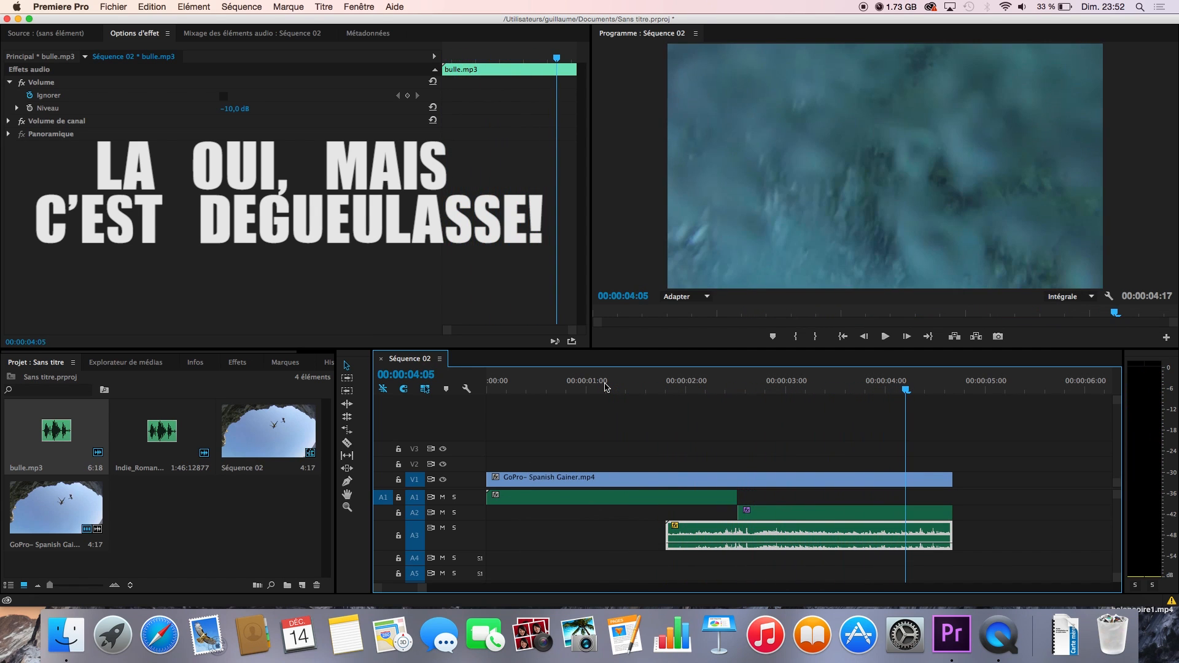